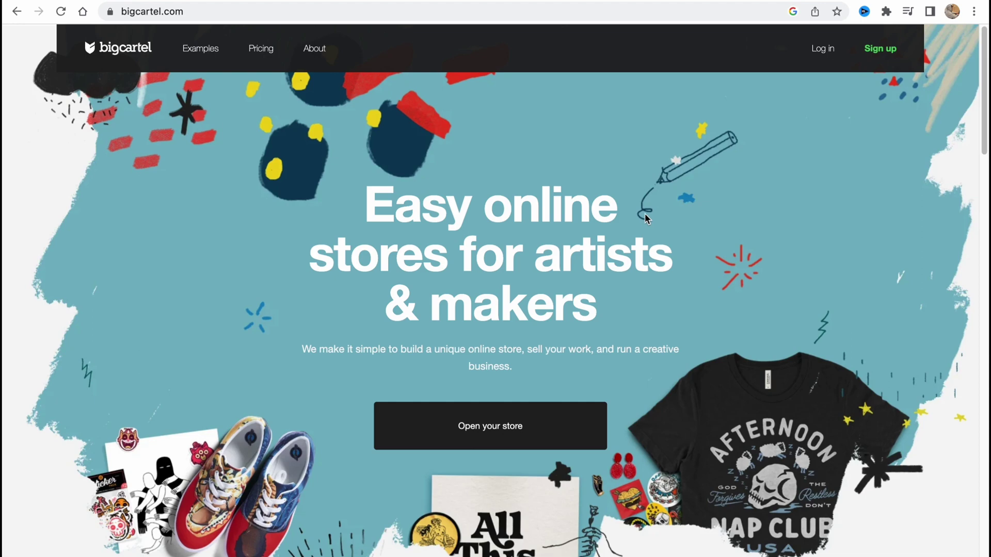
pyautogui.scroll(-2, 645, 218)
pyautogui.scroll(-1, 645, 217)
pyautogui.scroll(-2, 645, 217)
pyautogui.scroll(-1, 645, 218)
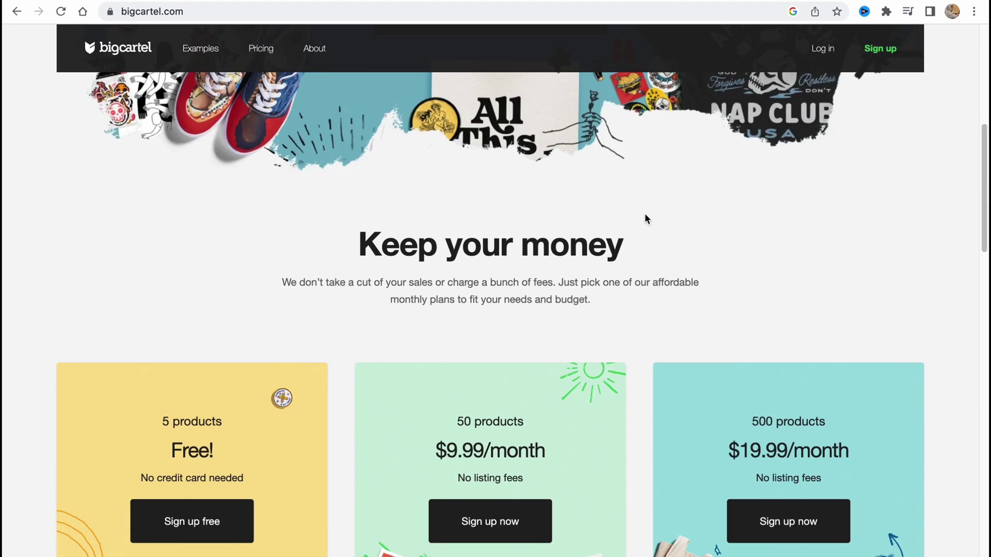
pyautogui.scroll(-1, 645, 219)
pyautogui.scroll(-1, 645, 219)
pyautogui.scroll(-2, 645, 220)
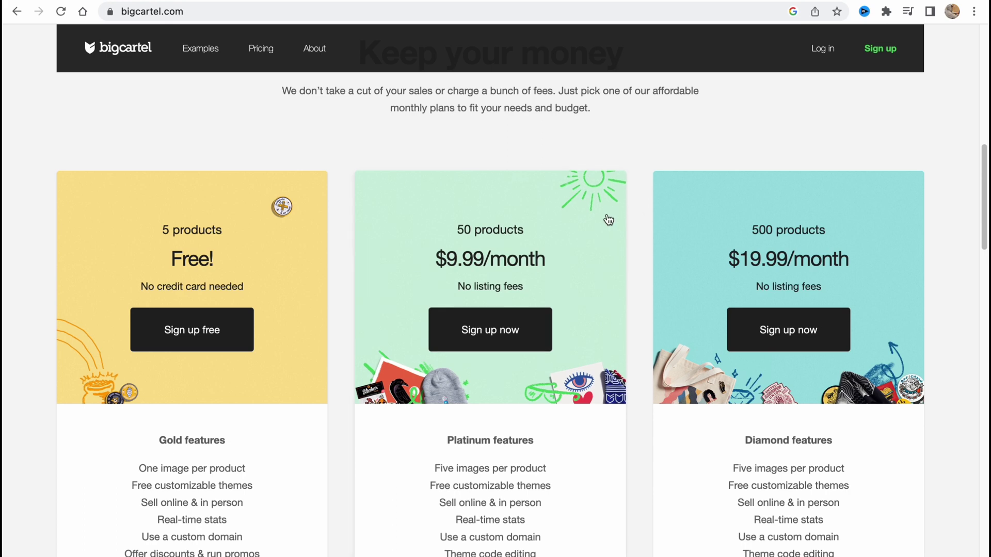
pyautogui.scroll(-1, 519, 202)
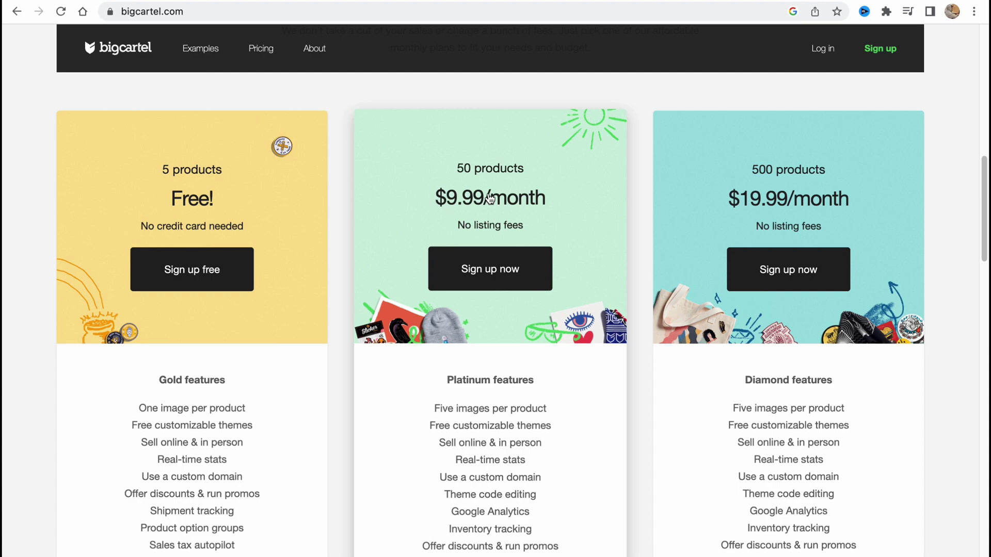
pyautogui.scroll(1, 198, 223)
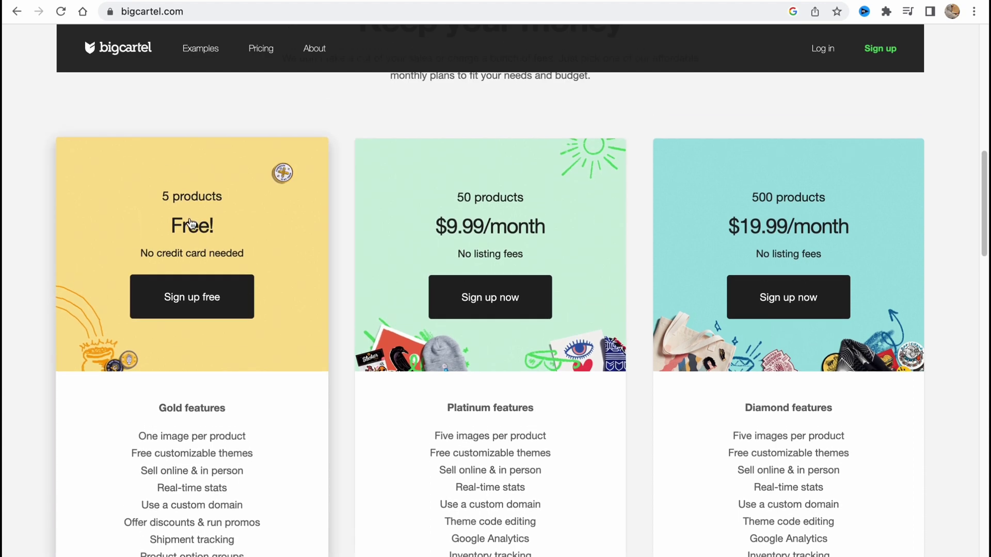
pyautogui.scroll(5, 421, 185)
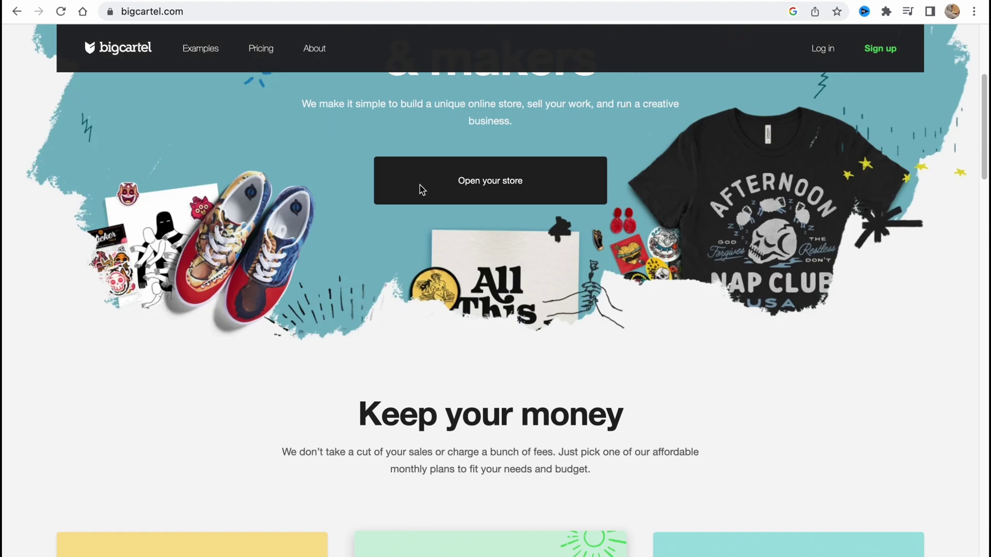
pyautogui.scroll(3, 420, 185)
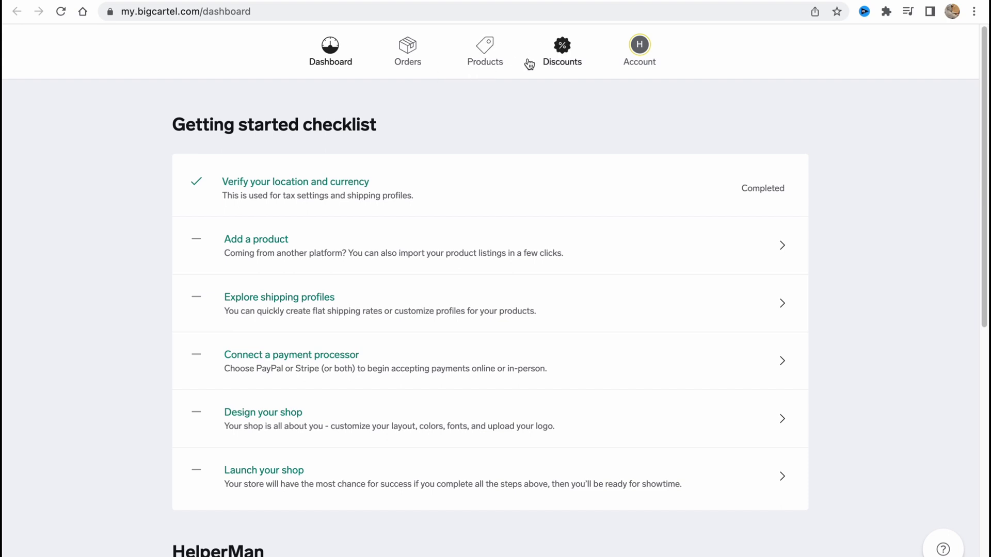
# Open the HelperMan dashboard and review its Visitors, Orders, Conversion and Revenue stats.
pyautogui.click(640, 57)
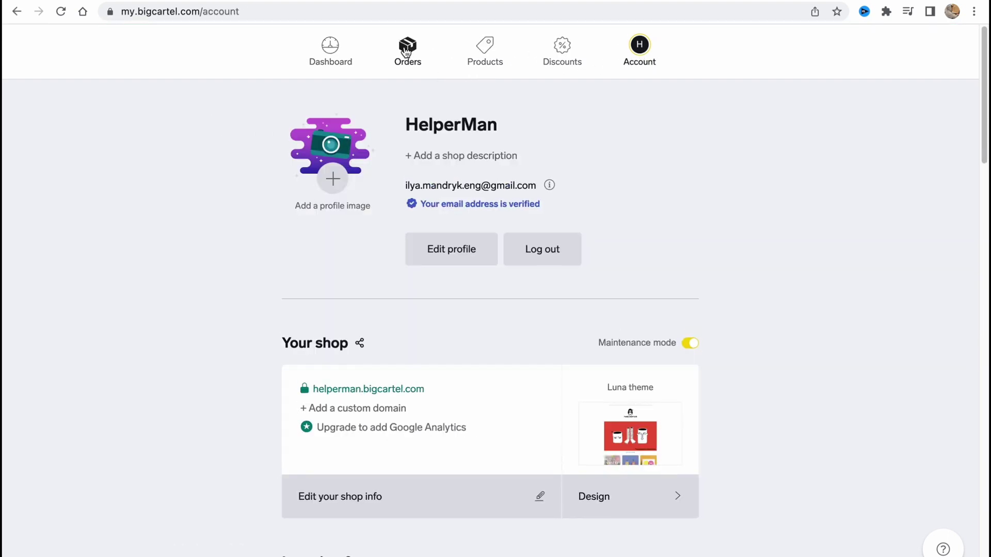
pyautogui.click(333, 55)
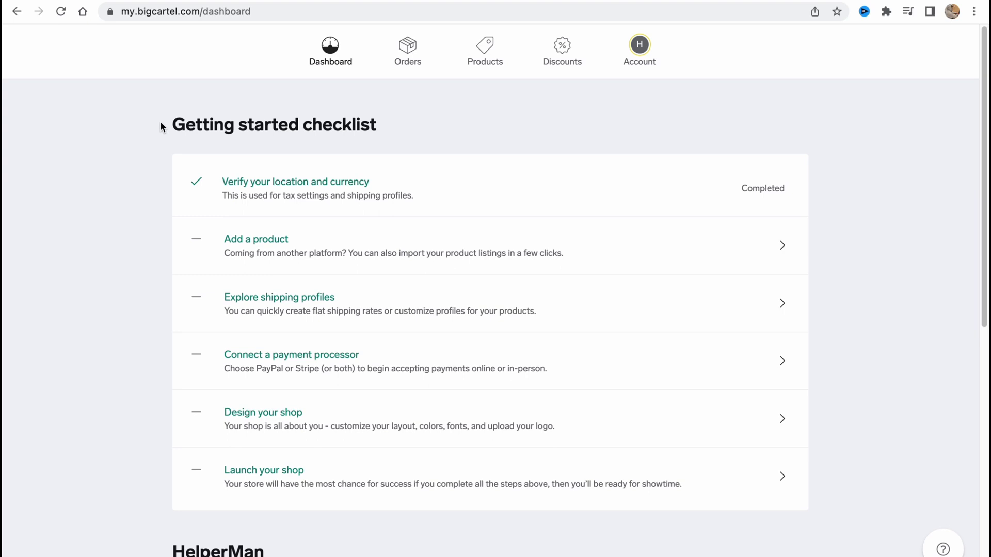
pyautogui.scroll(-1, 198, 150)
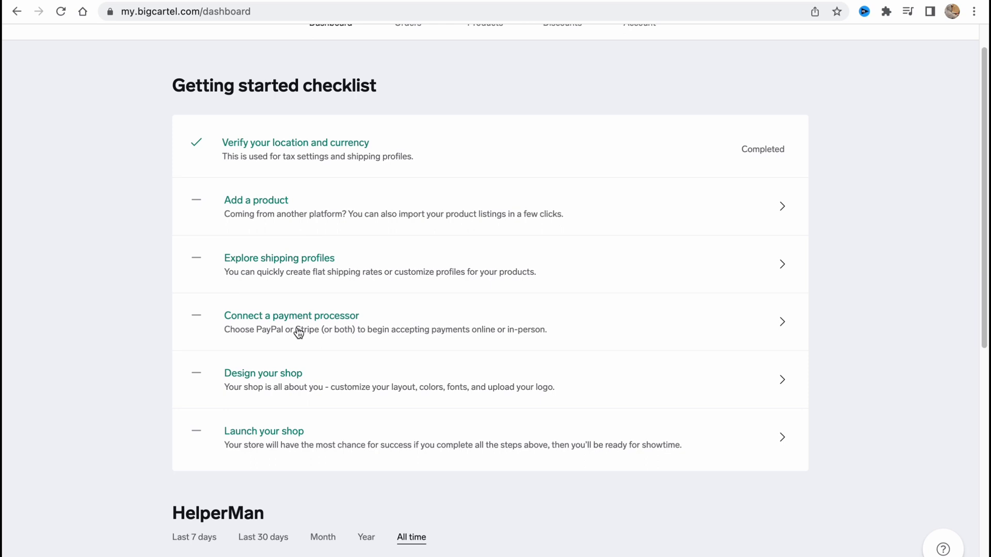
pyautogui.scroll(-1, 297, 333)
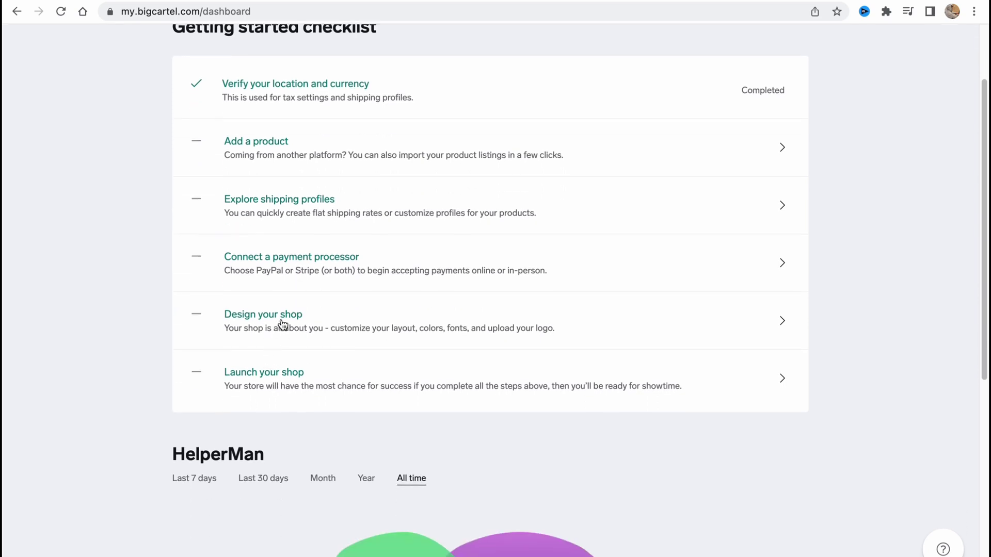
pyautogui.scroll(-2, 299, 339)
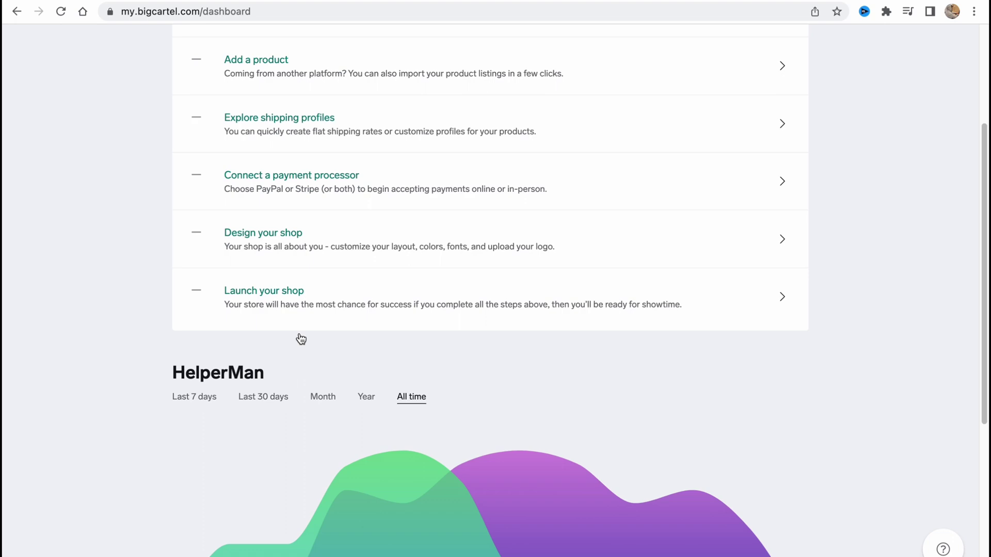
pyautogui.scroll(-2, 299, 338)
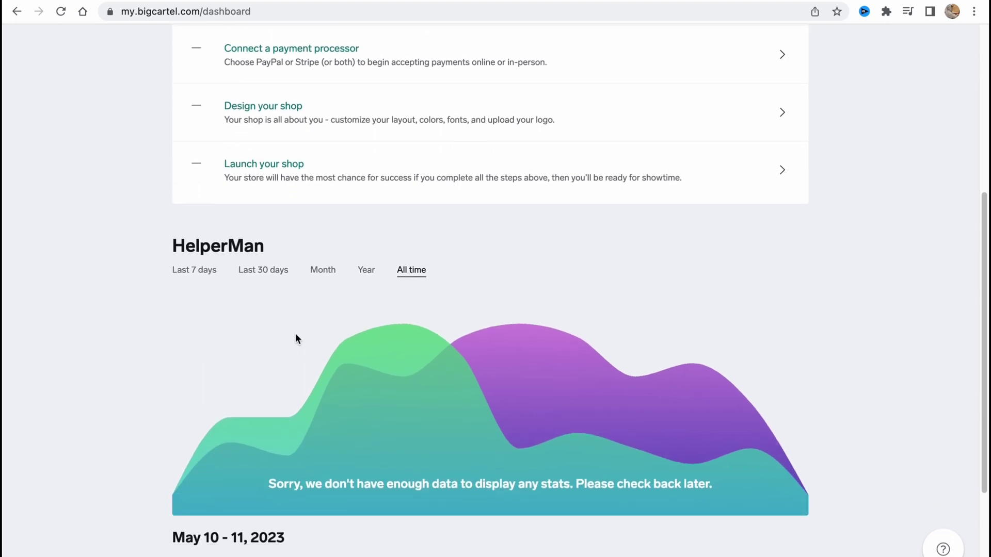
pyautogui.scroll(5, 293, 334)
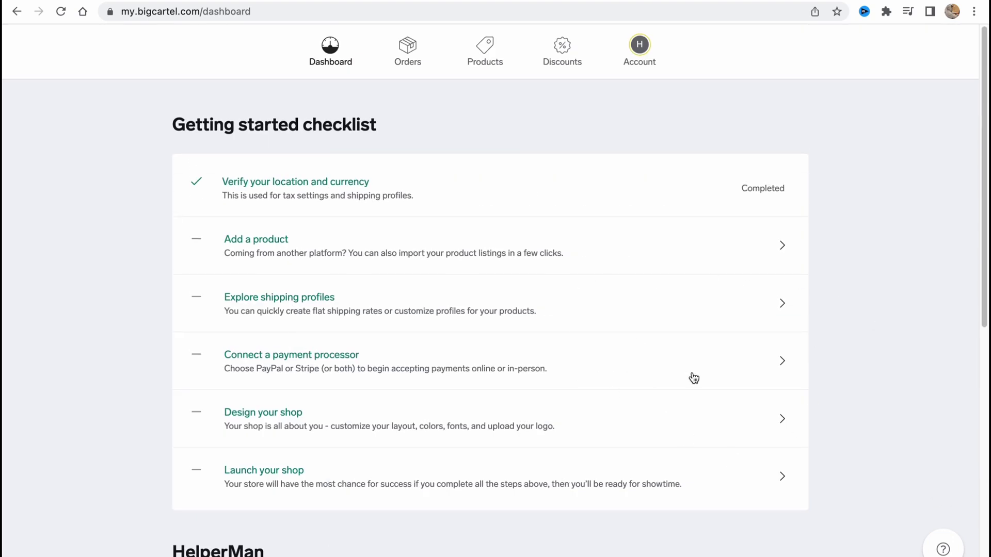
pyautogui.scroll(-4, 472, 369)
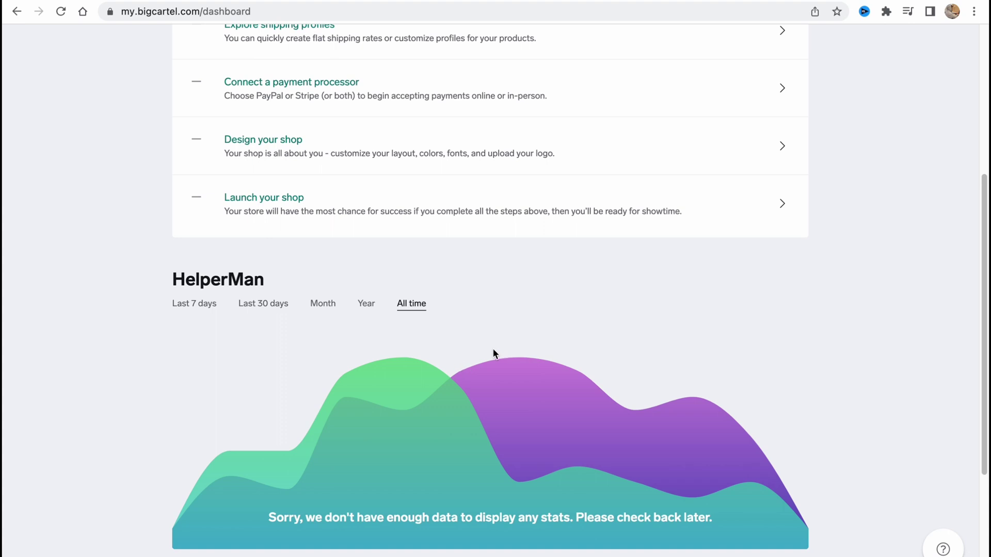
pyautogui.scroll(-2, 487, 347)
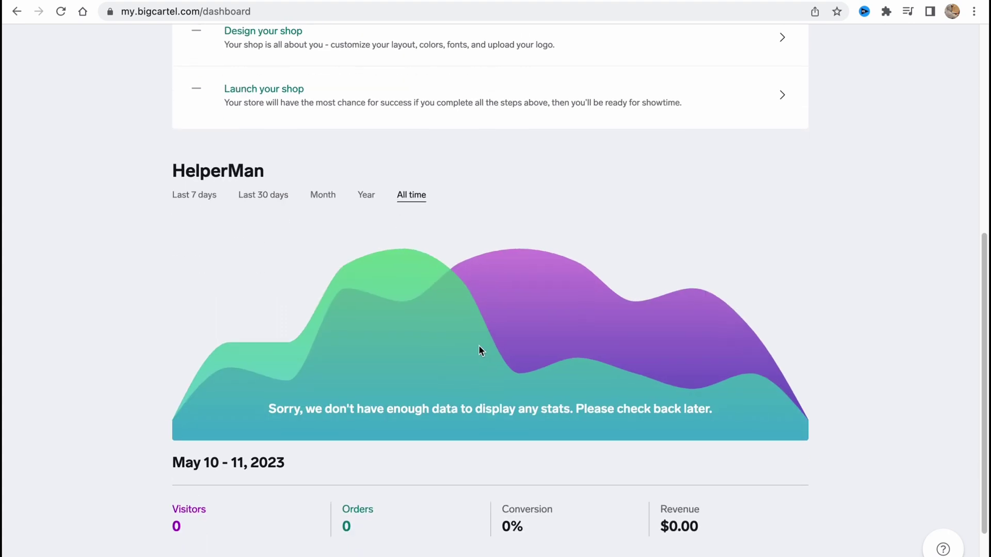
pyautogui.scroll(-1, 481, 349)
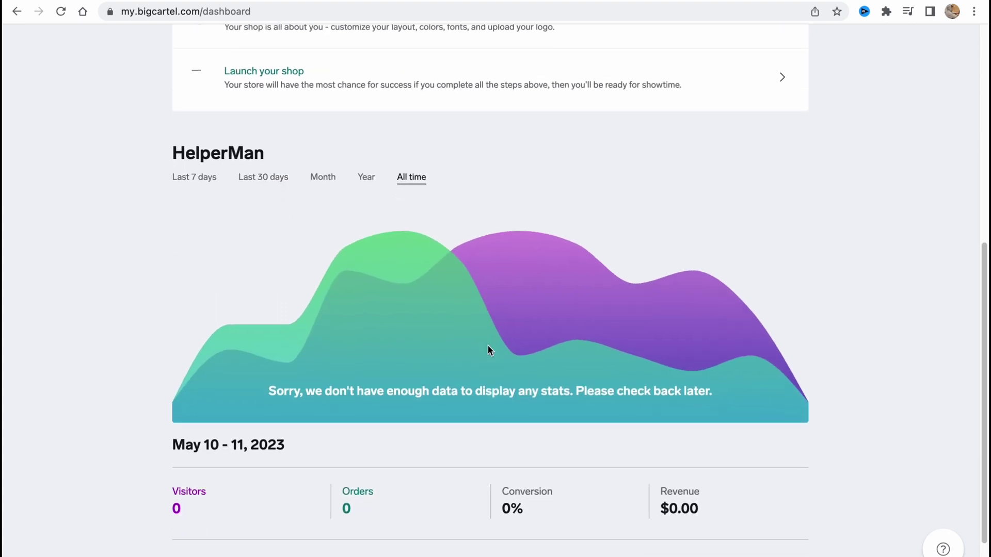
pyautogui.scroll(-1, 373, 347)
pyautogui.moveTo(172, 415); pyautogui.dragTo(233, 414)
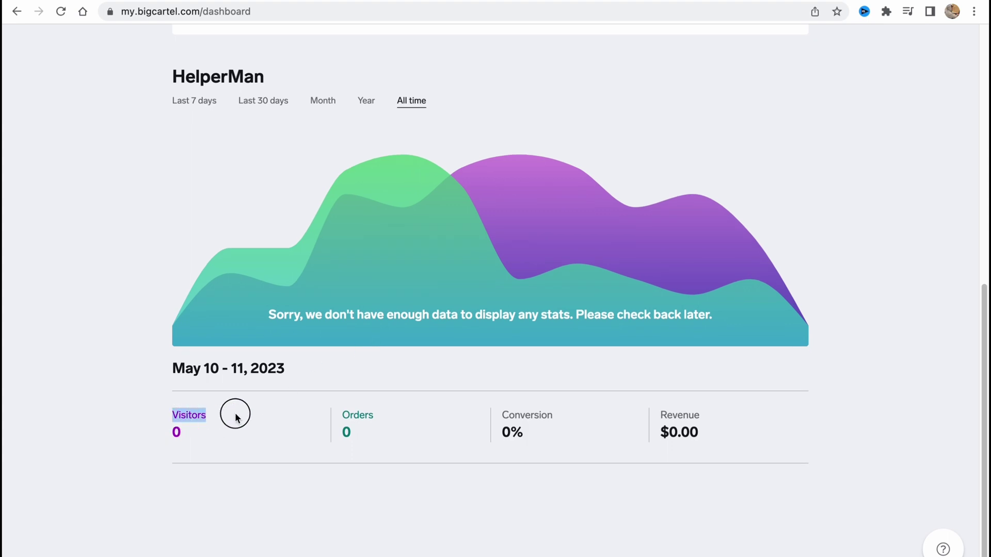
pyautogui.moveTo(339, 413); pyautogui.dragTo(415, 415)
pyautogui.moveTo(509, 416); pyautogui.dragTo(579, 416)
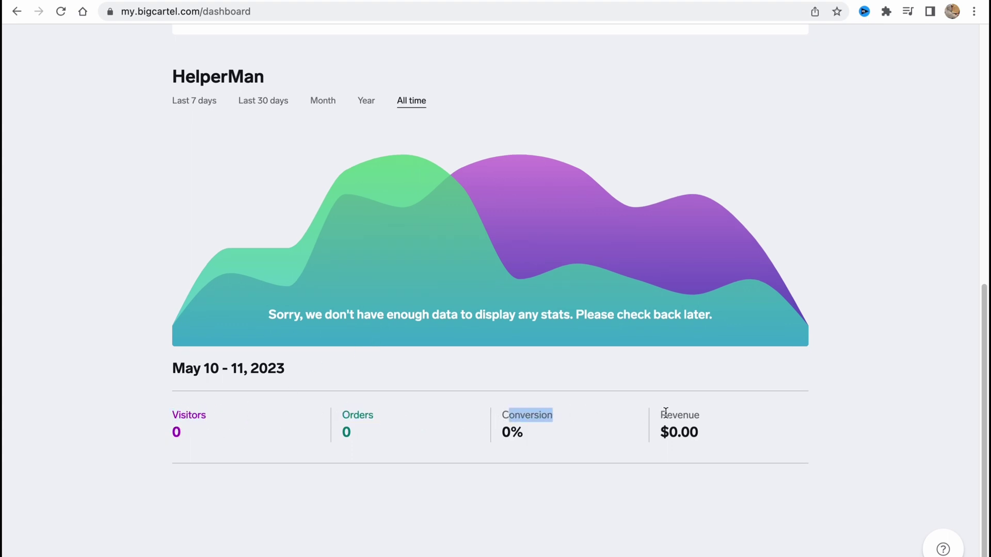
pyautogui.moveTo(663, 415); pyautogui.dragTo(769, 408)
pyautogui.click(881, 344)
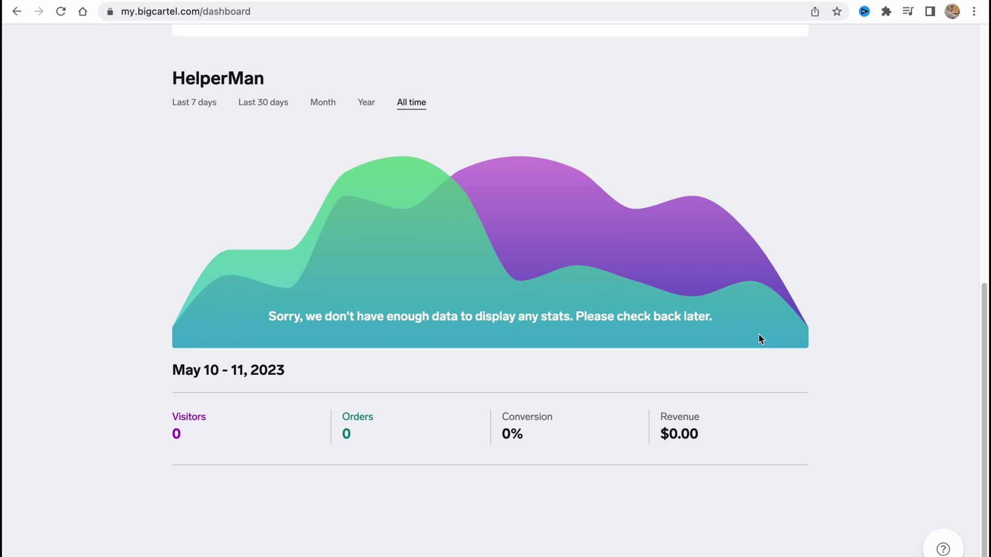
pyautogui.scroll(5, 752, 334)
pyautogui.scroll(4, 720, 335)
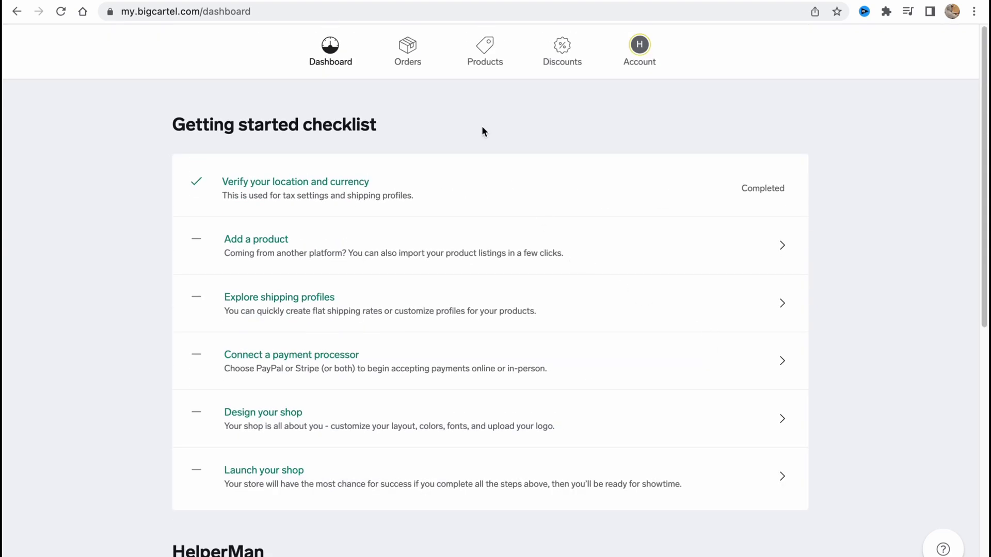
# Check the shop's orders page, which has no orders yet.
pyautogui.click(408, 49)
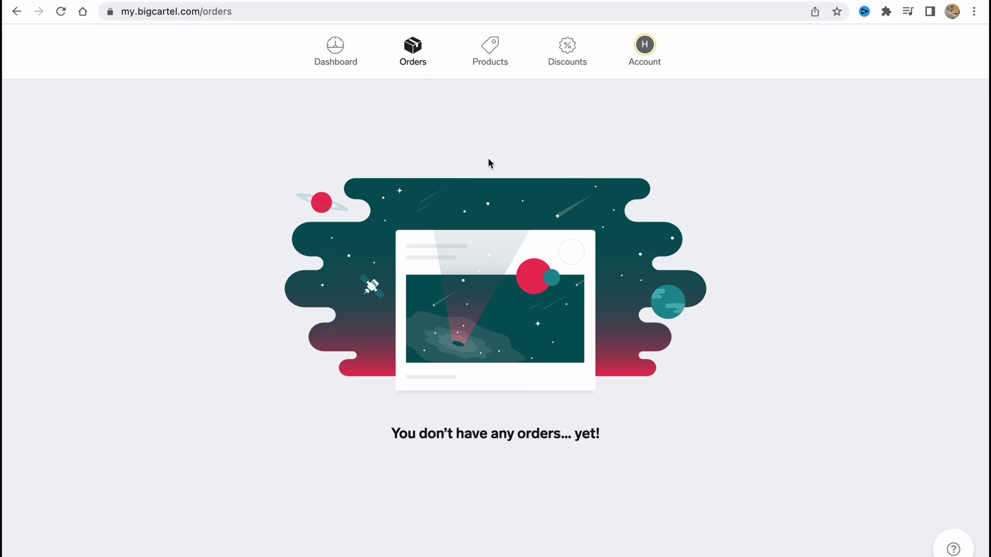
pyautogui.click(389, 435)
pyautogui.click(669, 137)
# Go to the empty products page and look at, then close, the CSV import dialog.
pyautogui.click(490, 49)
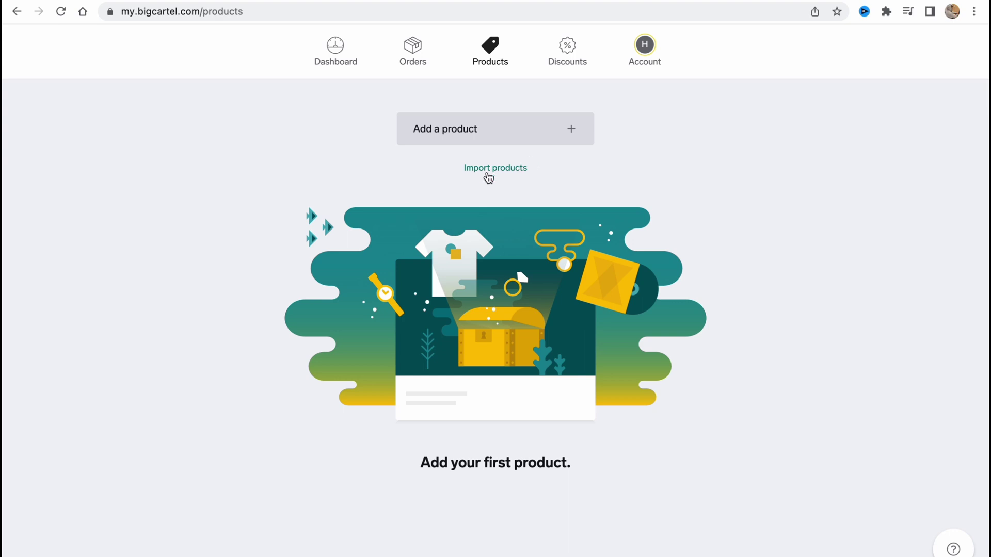
pyautogui.click(497, 168)
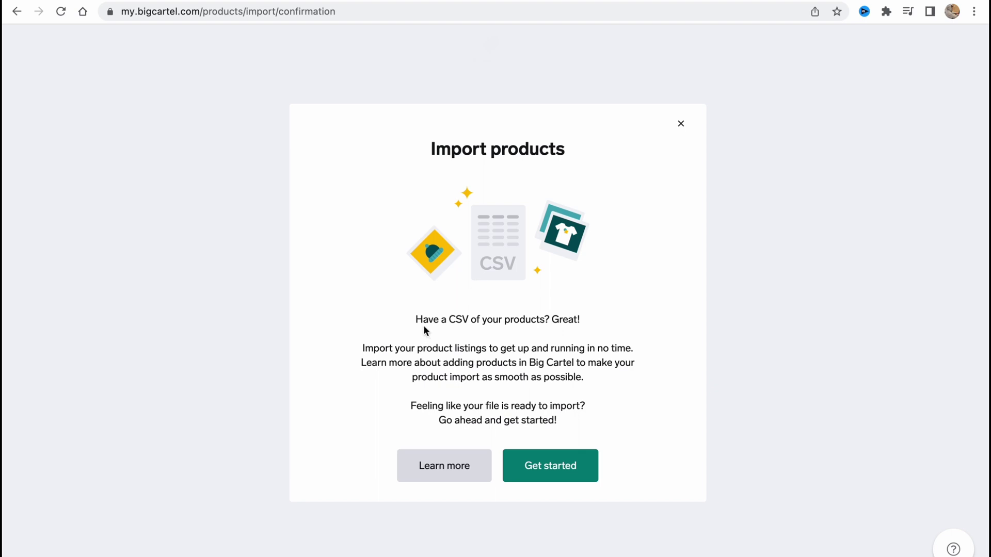
pyautogui.moveTo(416, 320); pyautogui.dragTo(536, 320)
pyautogui.click(677, 123)
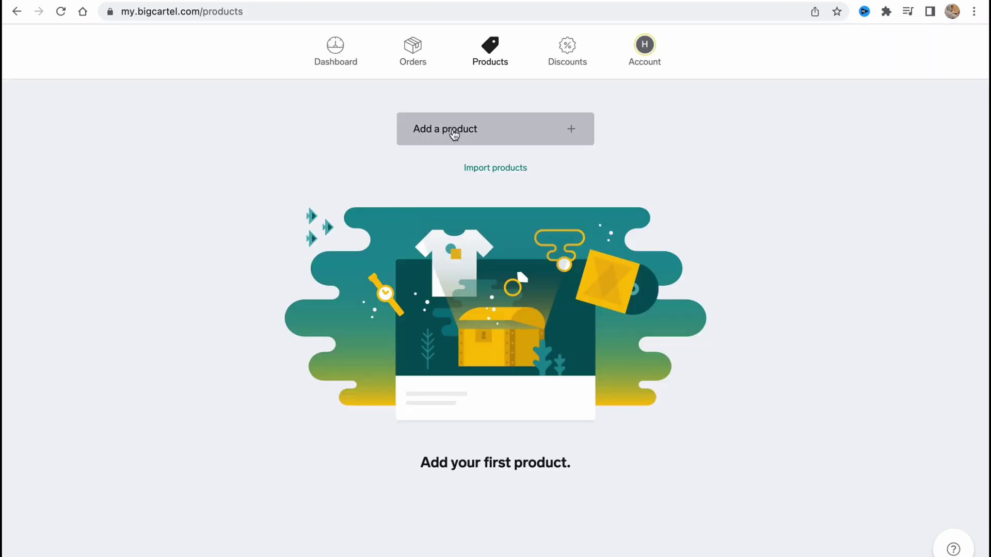
# Start a new product and upload ts.jpeg from the Desktop as its image.
pyautogui.click(451, 132)
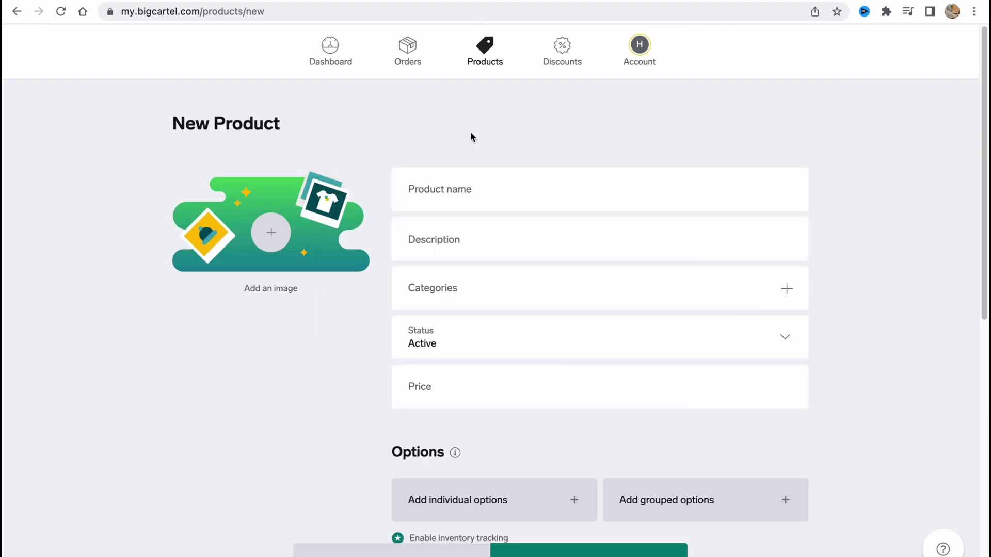
pyautogui.click(463, 195)
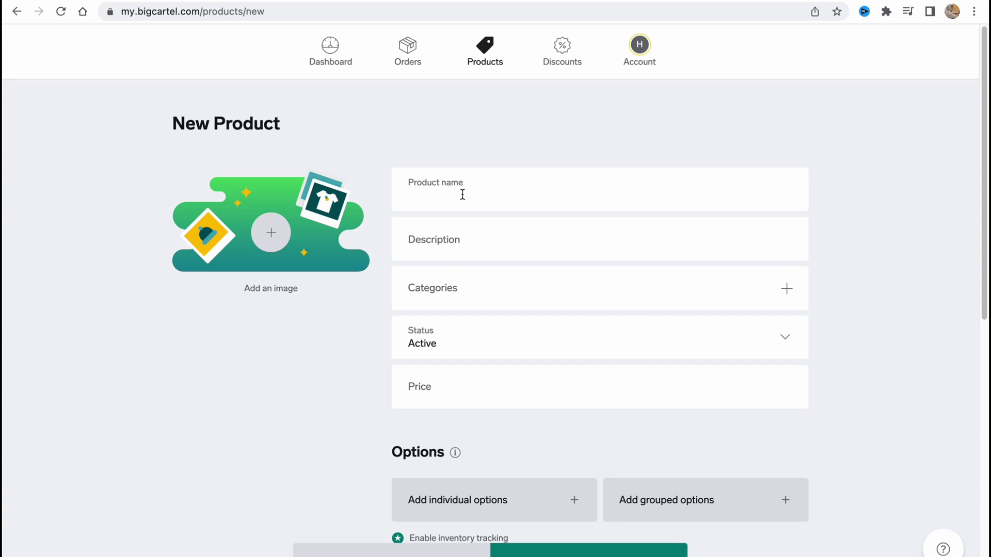
pyautogui.click(272, 231)
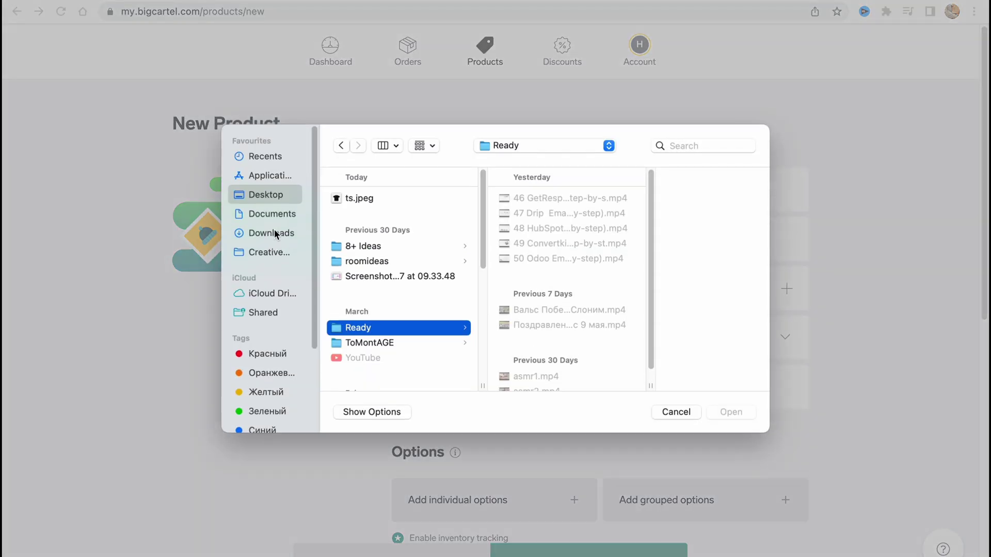
pyautogui.click(361, 199)
pyautogui.click(731, 411)
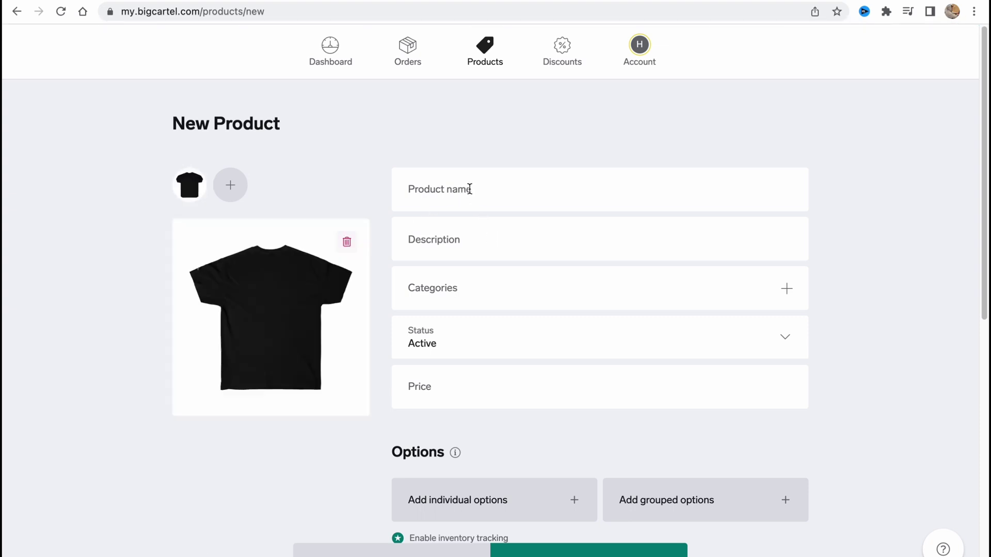
# Enter name 'Tshrt', description 'Best t-st ever', Active status and price 9.99, skipping categories.
pyautogui.click(469, 189)
pyautogui.write('T')
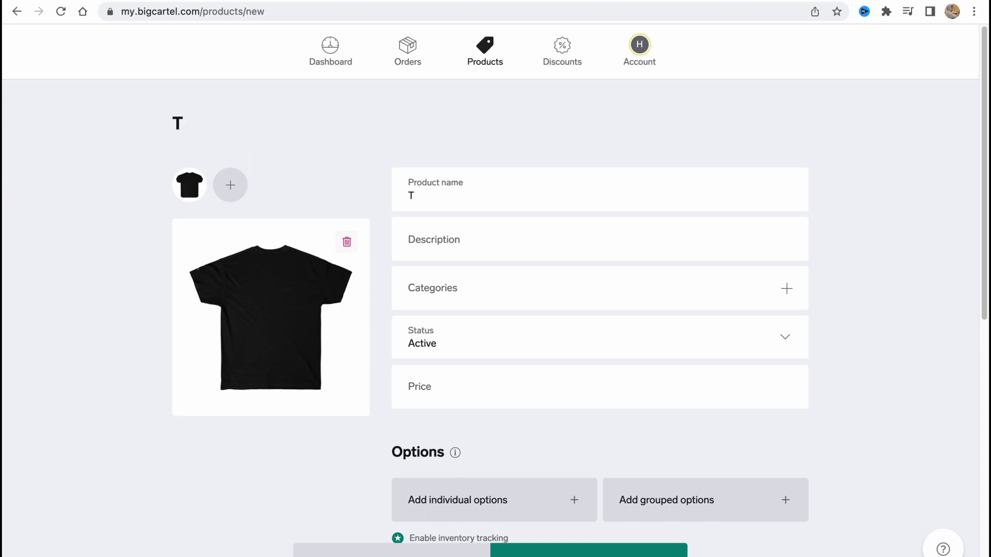
pyautogui.write('shrt')
pyautogui.click(469, 250)
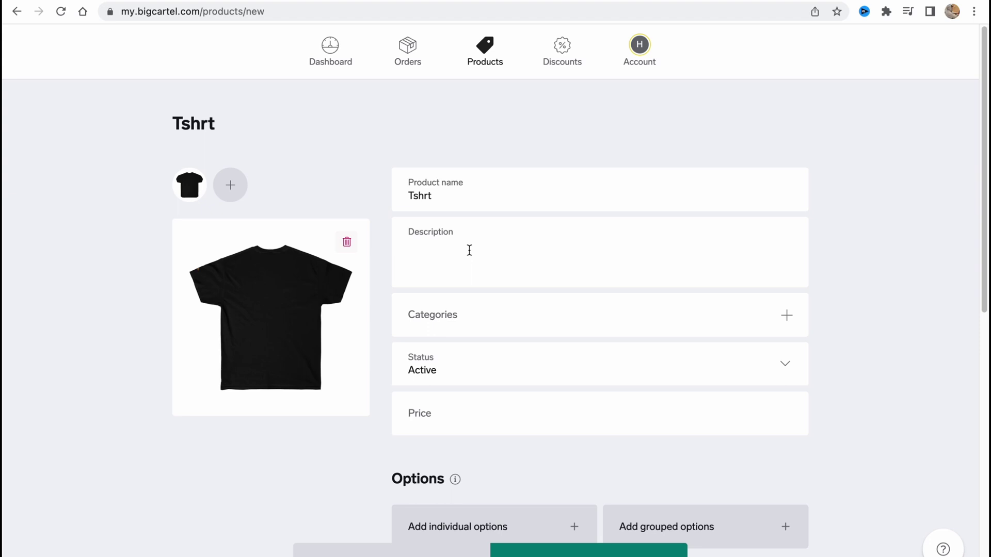
pyautogui.write('B')
pyautogui.write('est t-st e')
pyautogui.write('ver')
pyautogui.scroll(-1, 551, 254)
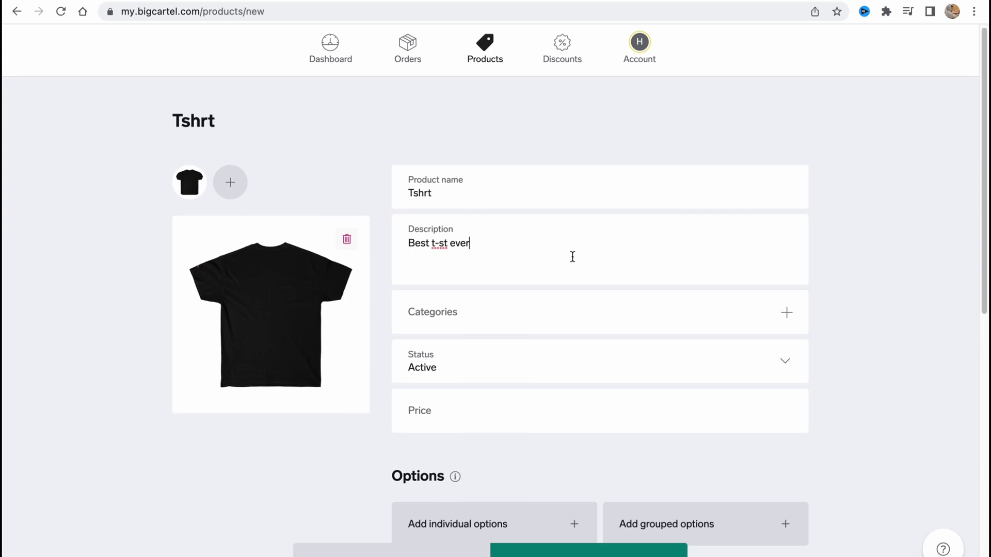
pyautogui.click(467, 314)
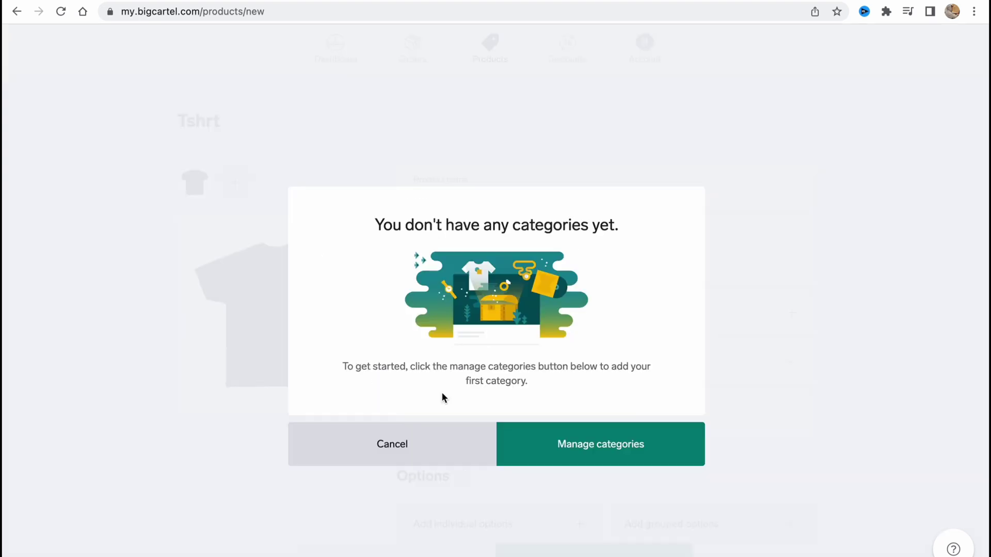
pyautogui.click(396, 453)
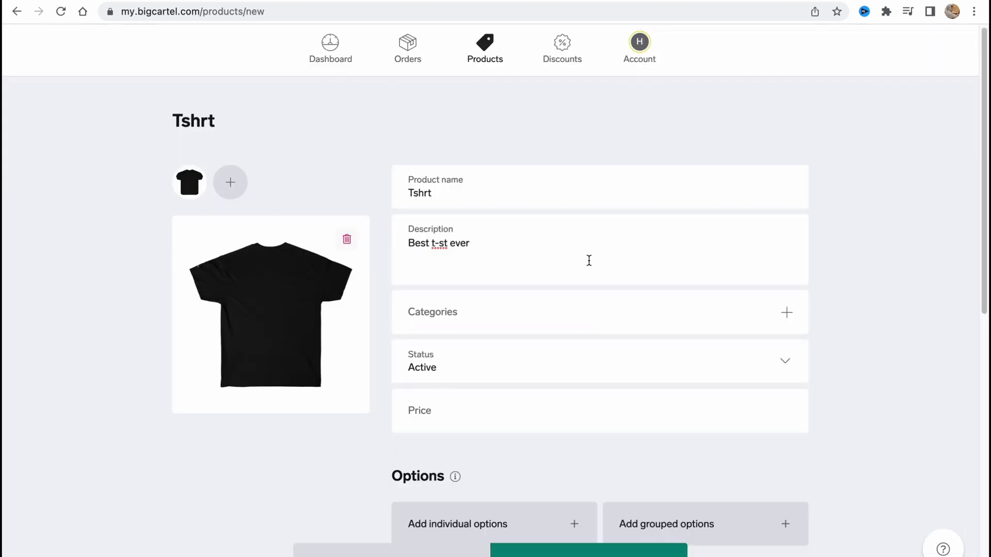
pyautogui.scroll(-3, 588, 261)
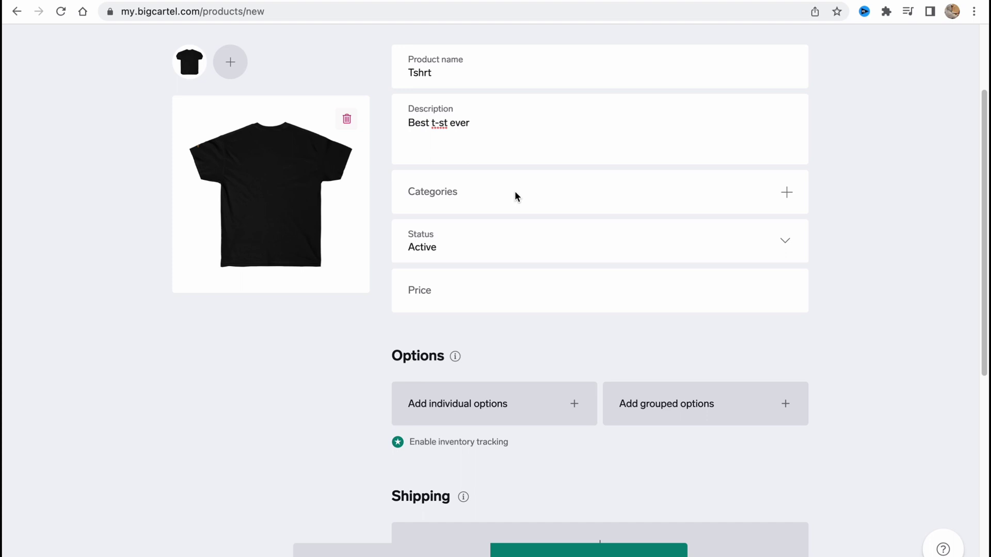
pyautogui.click(499, 249)
pyautogui.click(434, 245)
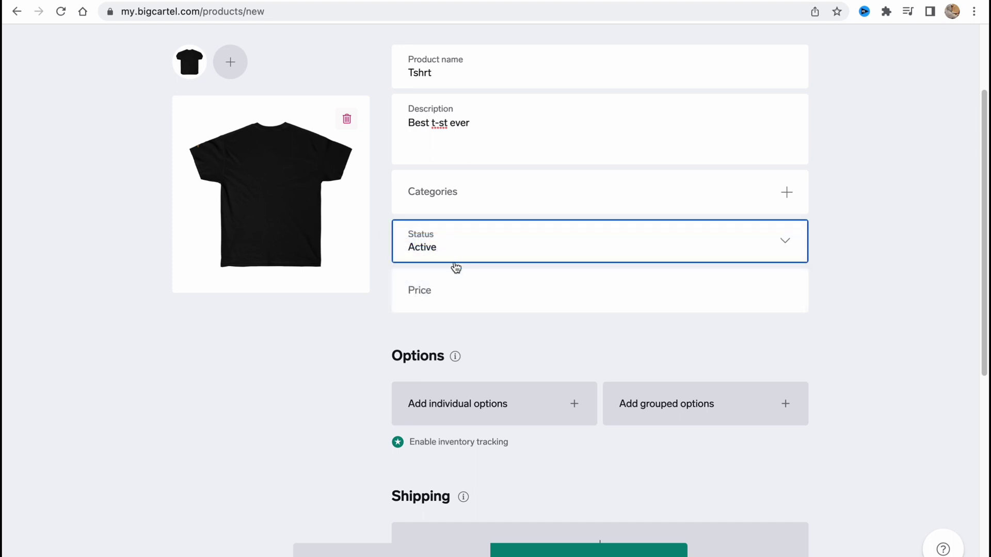
pyautogui.scroll(-1, 454, 266)
pyautogui.click(461, 283)
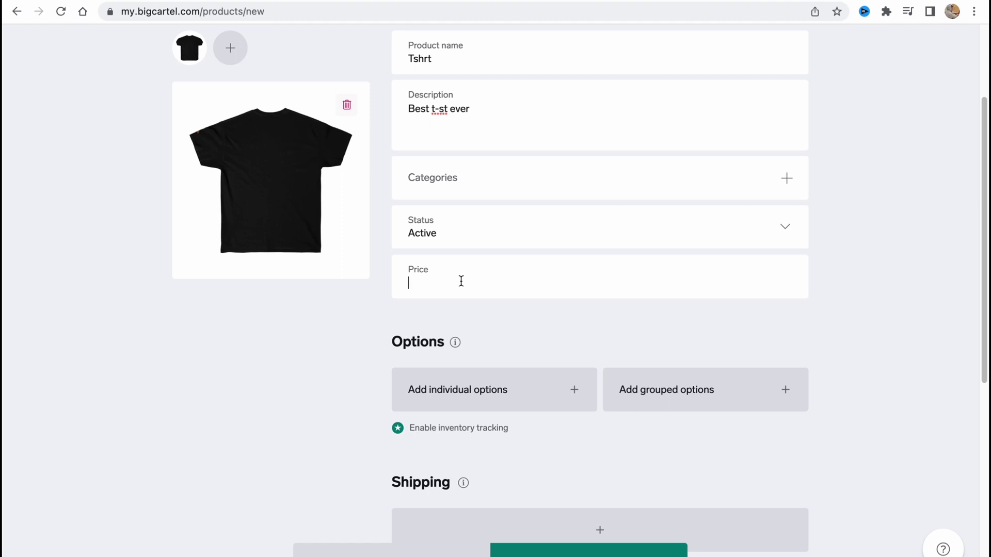
pyautogui.write('9.99')
pyautogui.scroll(-3, 487, 264)
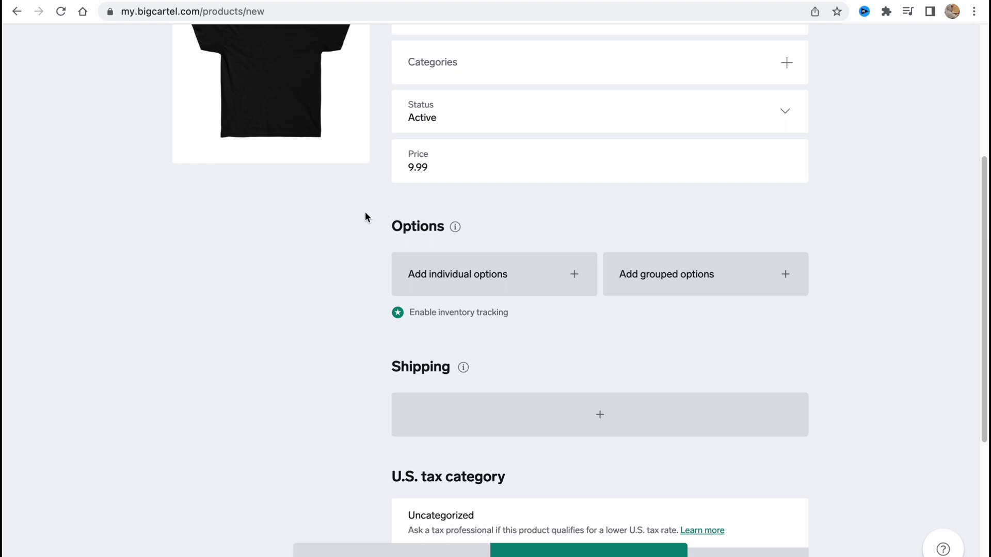
pyautogui.scroll(-1, 454, 297)
pyautogui.scroll(-2, 449, 292)
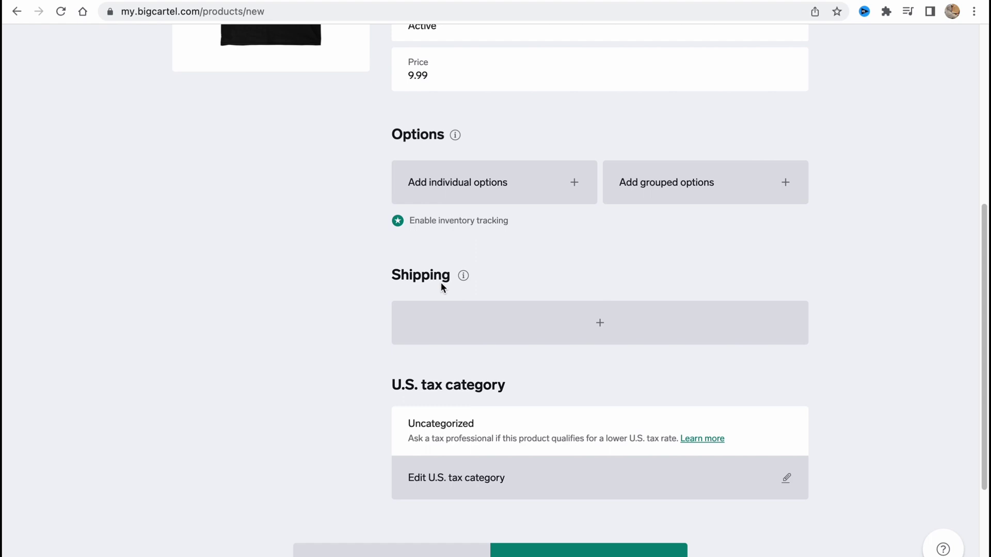
# Read the shipping price info and add a $0.00 shipping rate row.
pyautogui.click(462, 277)
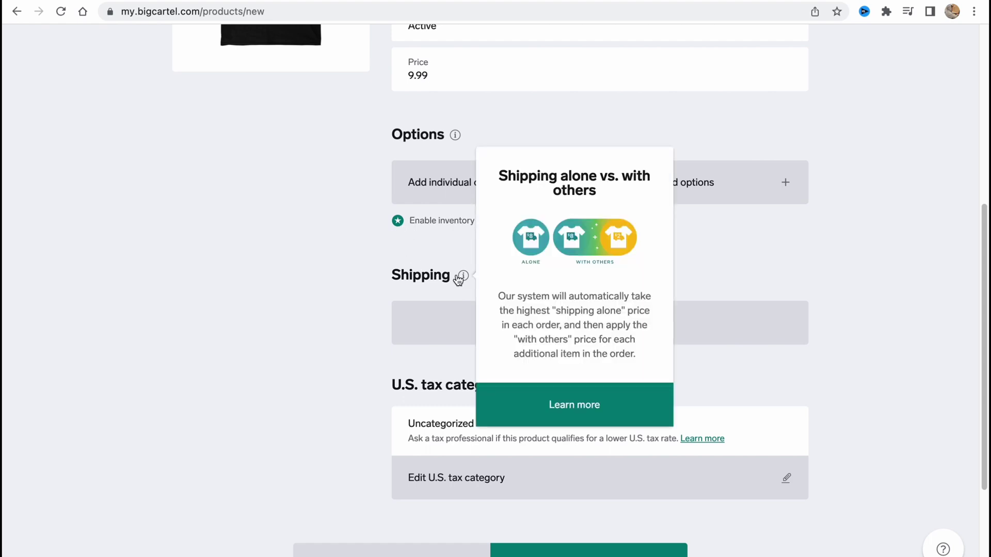
pyautogui.scroll(-2, 465, 275)
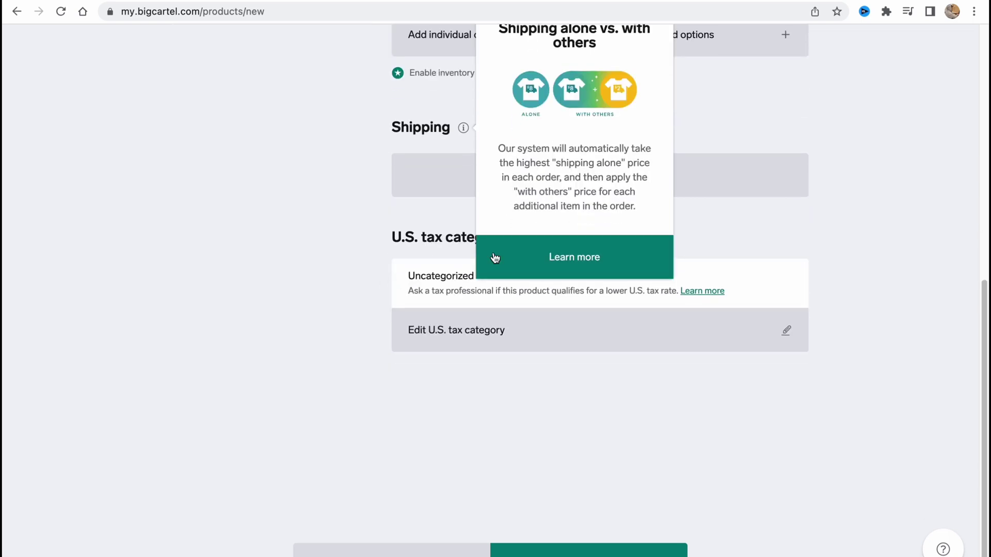
pyautogui.click(438, 177)
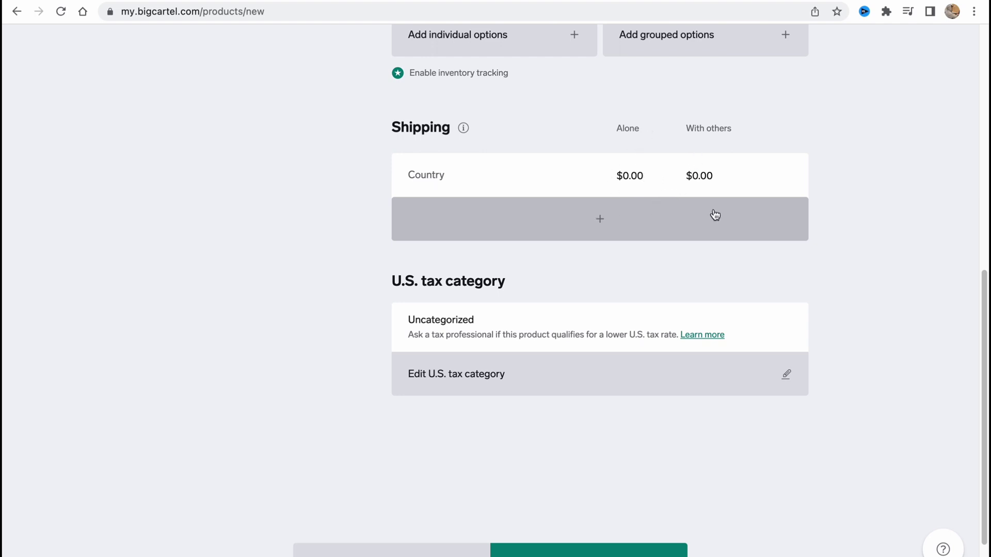
pyautogui.scroll(-1, 697, 209)
pyautogui.scroll(-2, 461, 325)
pyautogui.scroll(15, 472, 372)
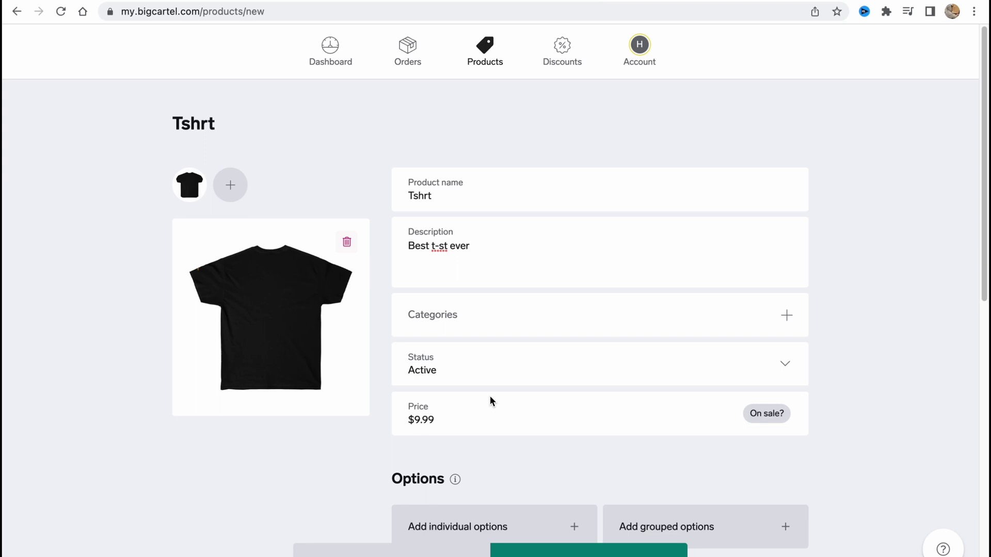
# Delete the errored shipping row, save Tshrt, and confirm it is listed at $9.99.
pyautogui.click(581, 552)
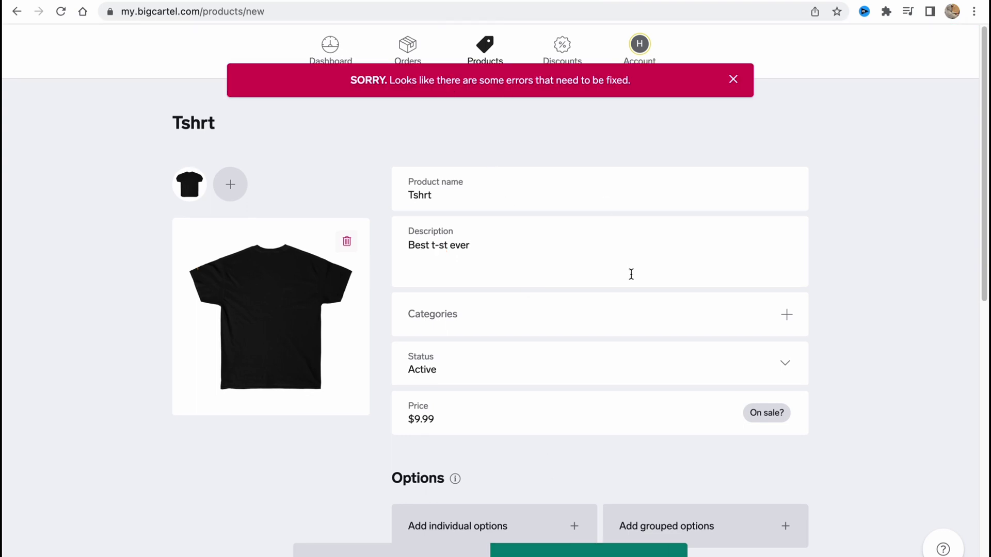
pyautogui.scroll(-2, 631, 275)
pyautogui.scroll(-5, 630, 282)
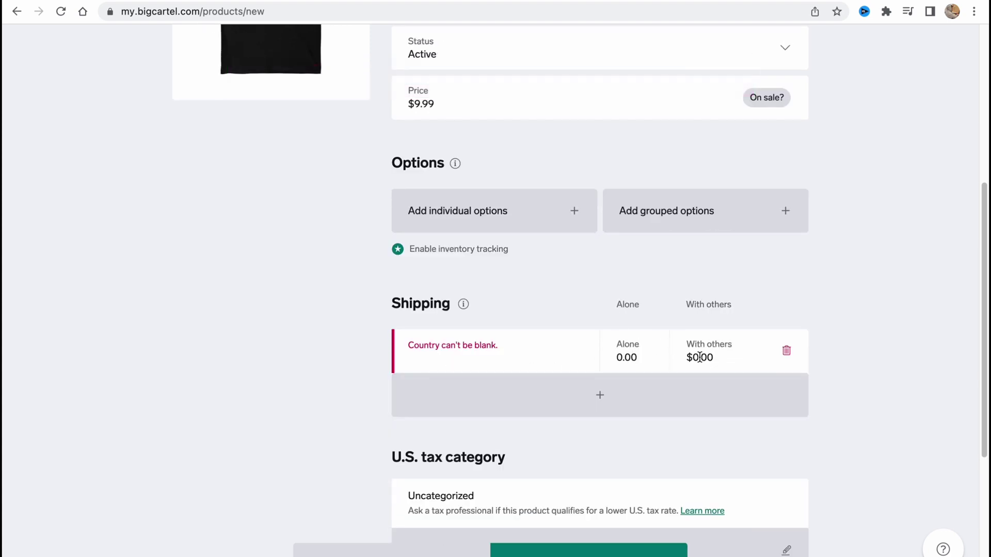
pyautogui.click(786, 351)
pyautogui.scroll(-3, 721, 343)
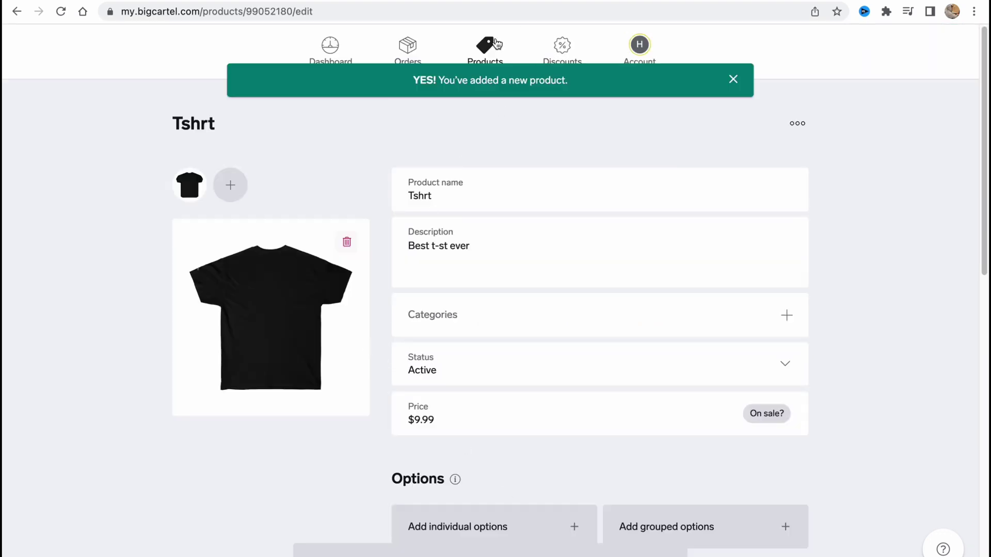
pyautogui.click(489, 49)
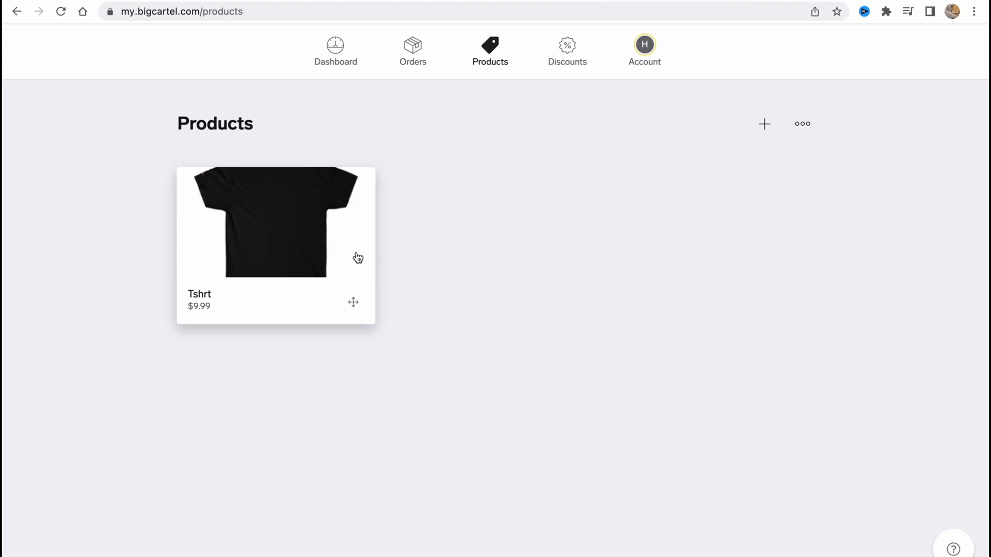
pyautogui.click(806, 130)
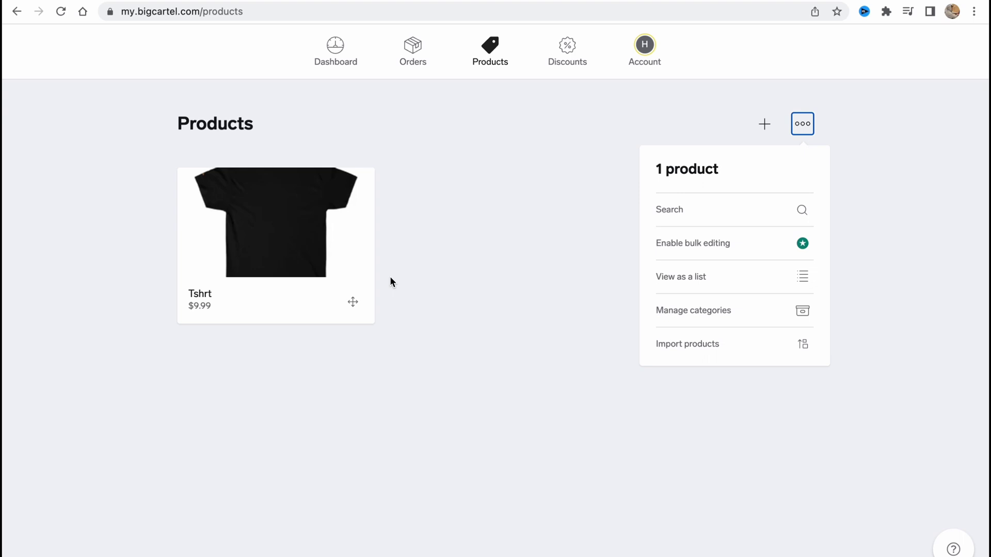
pyautogui.moveTo(352, 302)
pyautogui.mouseDown()
pyautogui.moveTo(600, 300)
pyautogui.moveTo(723, 339)
pyautogui.mouseUp()
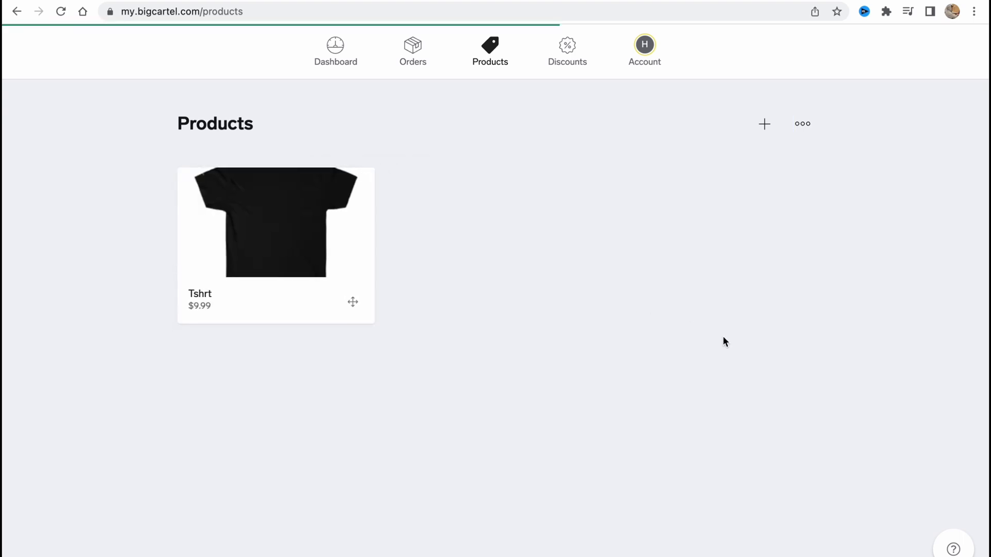
# Open helperman.bigcartel.com from the account overview in a new browser tab and switch to it.
pyautogui.click(571, 66)
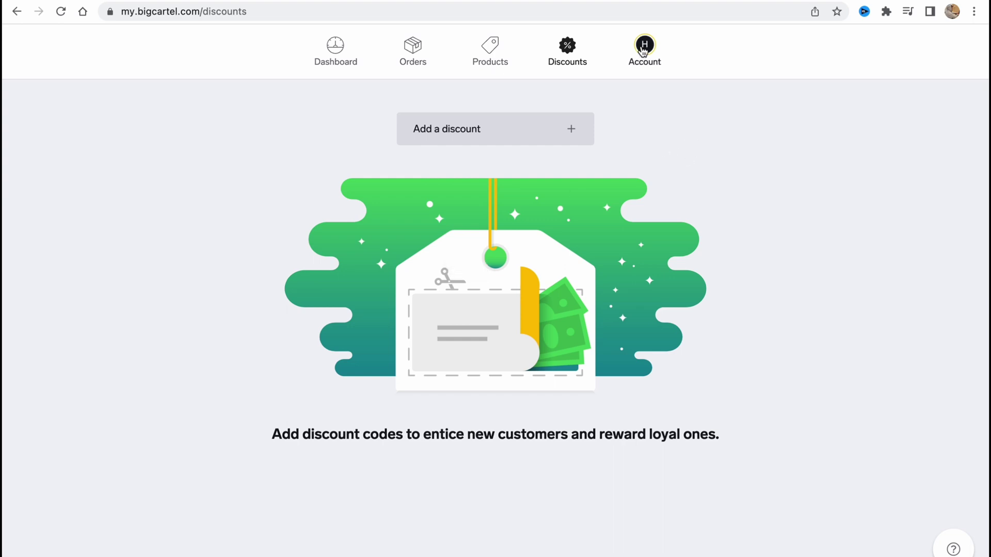
pyautogui.click(661, 47)
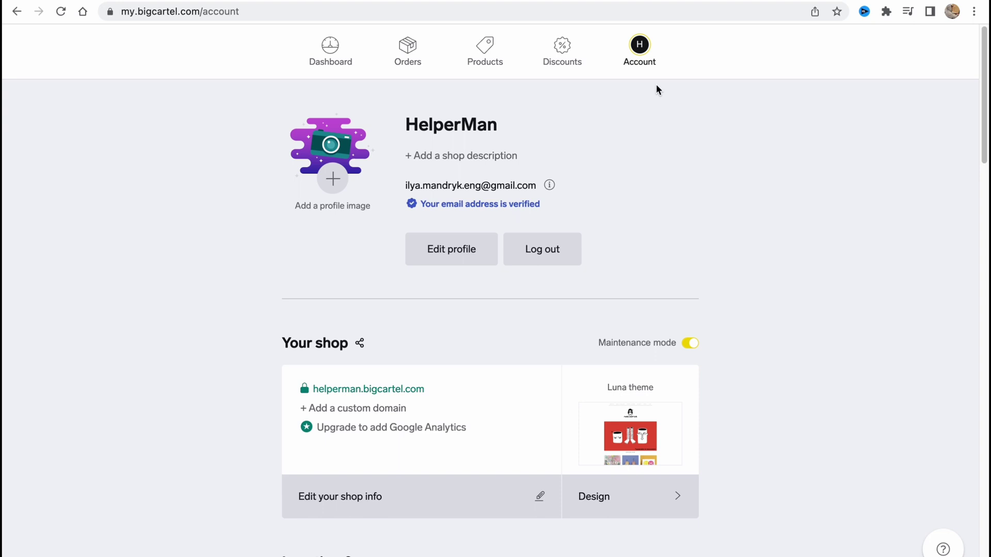
pyautogui.scroll(-1, 628, 153)
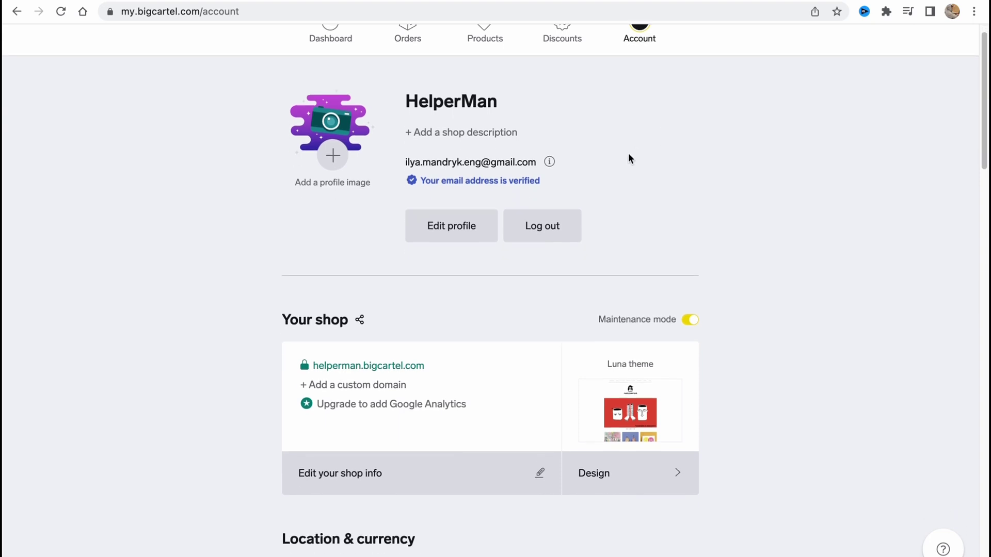
pyautogui.scroll(-2, 627, 157)
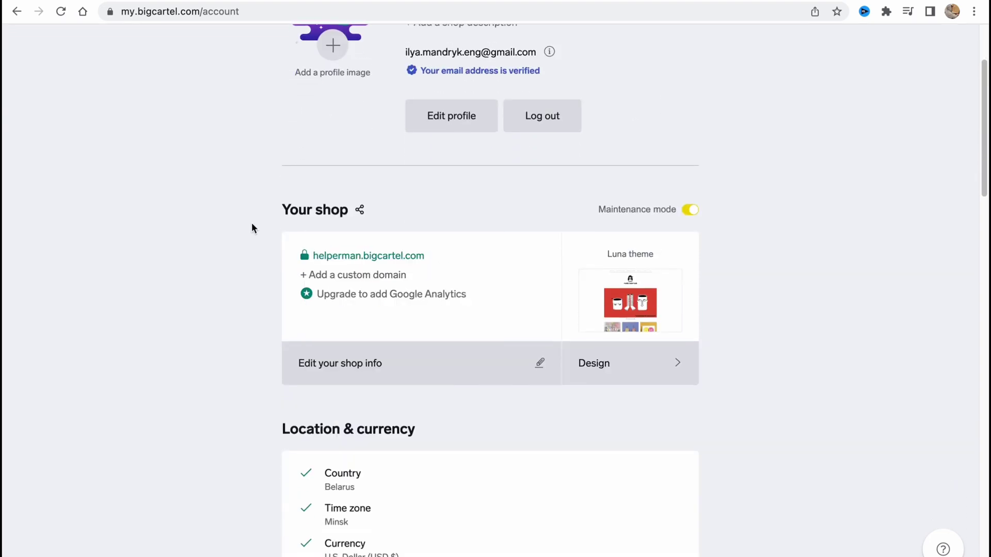
pyautogui.scroll(-1, 291, 205)
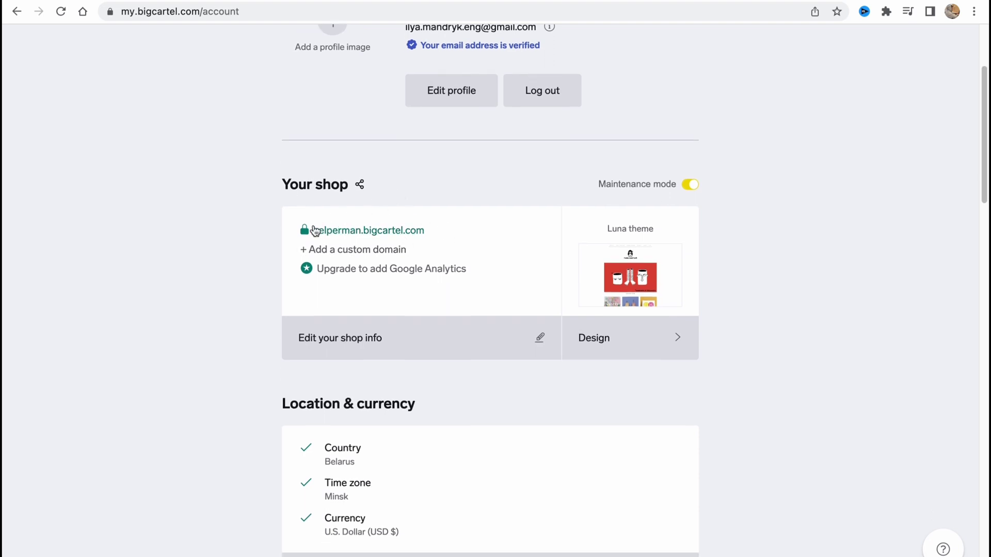
pyautogui.rightClick(389, 232)
pyautogui.click(414, 240)
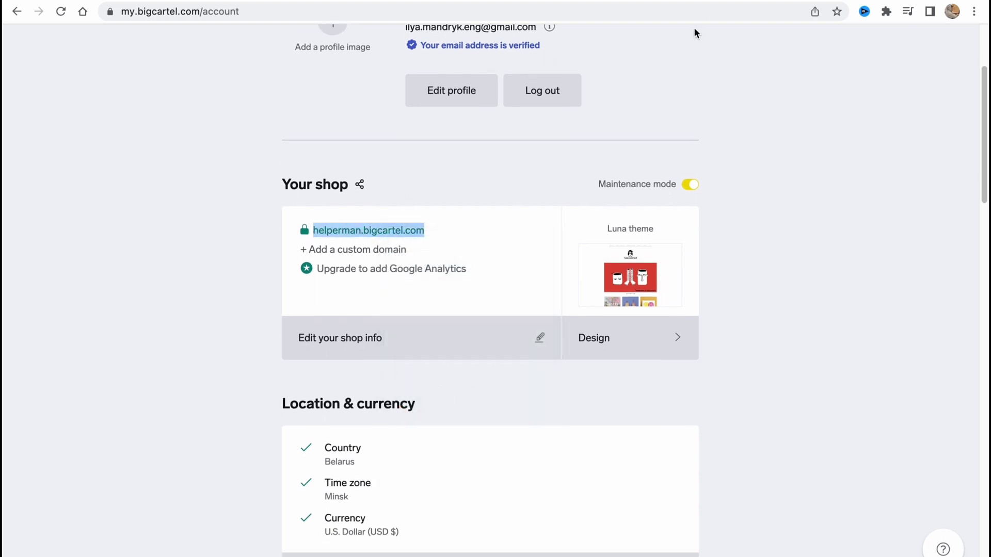
pyautogui.click(673, 5)
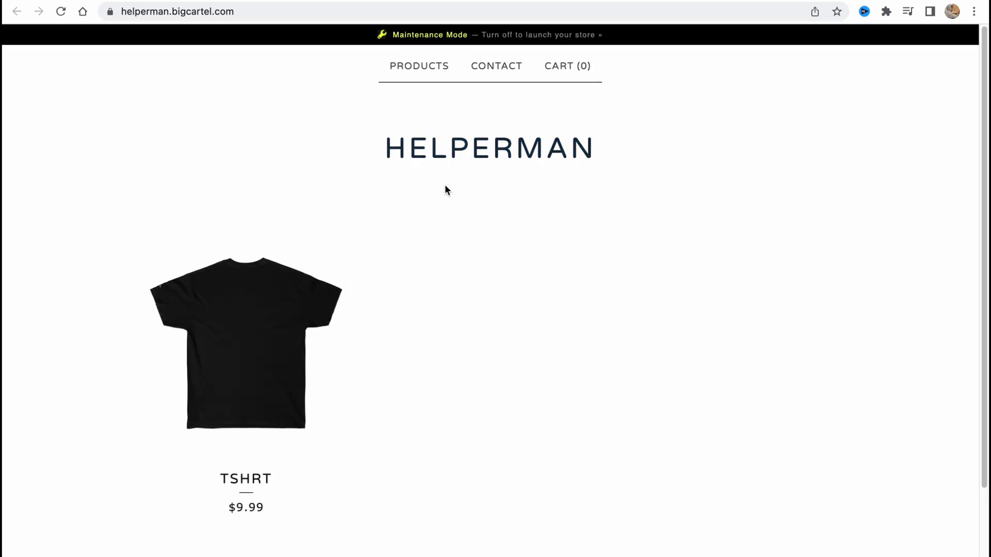
pyautogui.scroll(-3, 464, 183)
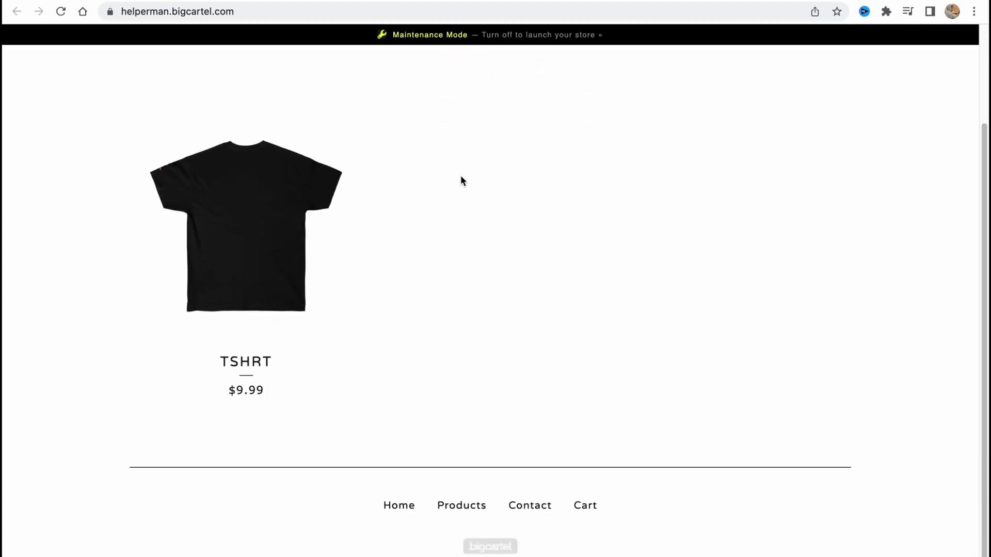
pyautogui.scroll(3, 460, 181)
# Close the storefront tab to return to the Big Cartel account page.
pyautogui.hotkey('ctrl', 'w')
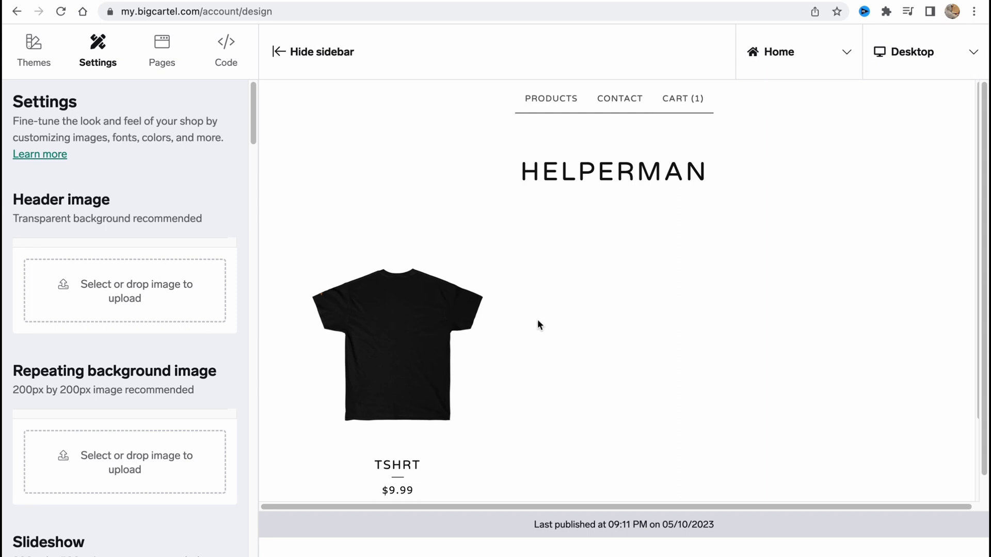
# Apply the Roadie theme, then the Netizen theme, confirming each replacement.
pyautogui.click(45, 57)
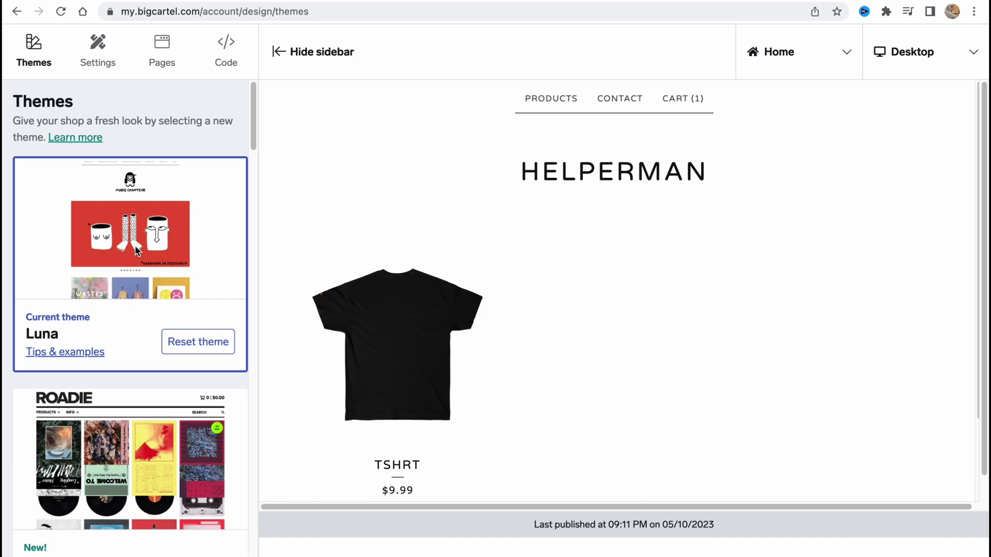
pyautogui.scroll(-3, 121, 381)
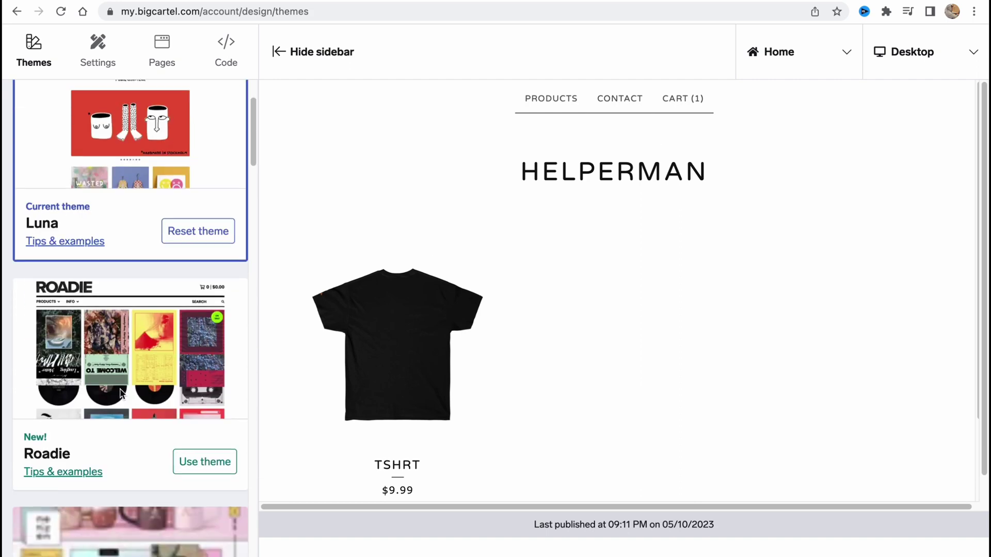
pyautogui.click(206, 462)
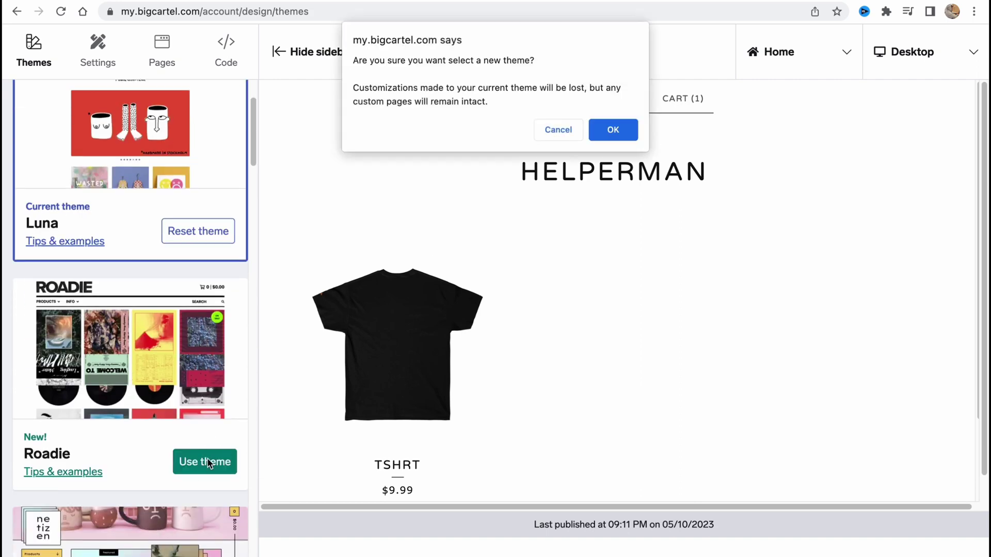
pyautogui.click(613, 131)
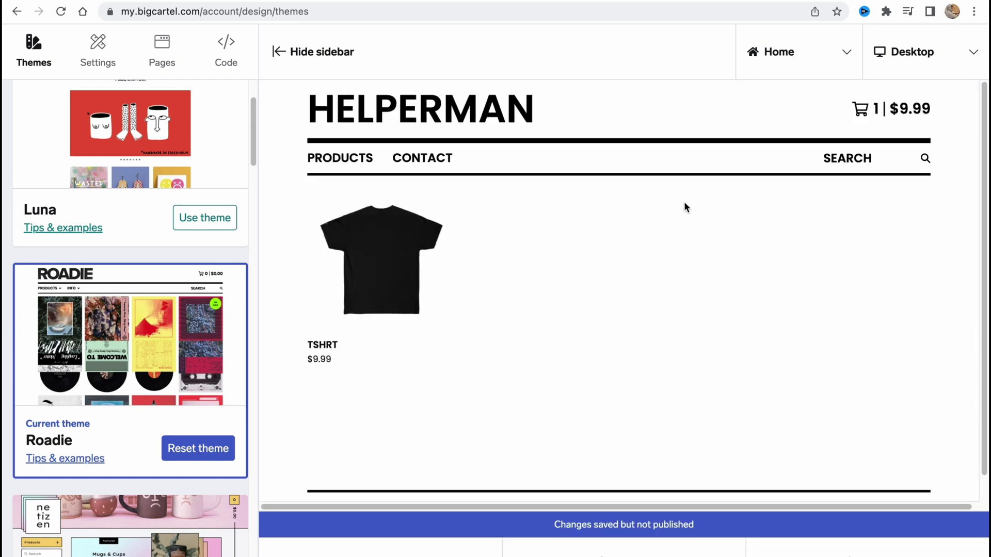
pyautogui.scroll(-1, 552, 256)
pyautogui.scroll(-2, 100, 343)
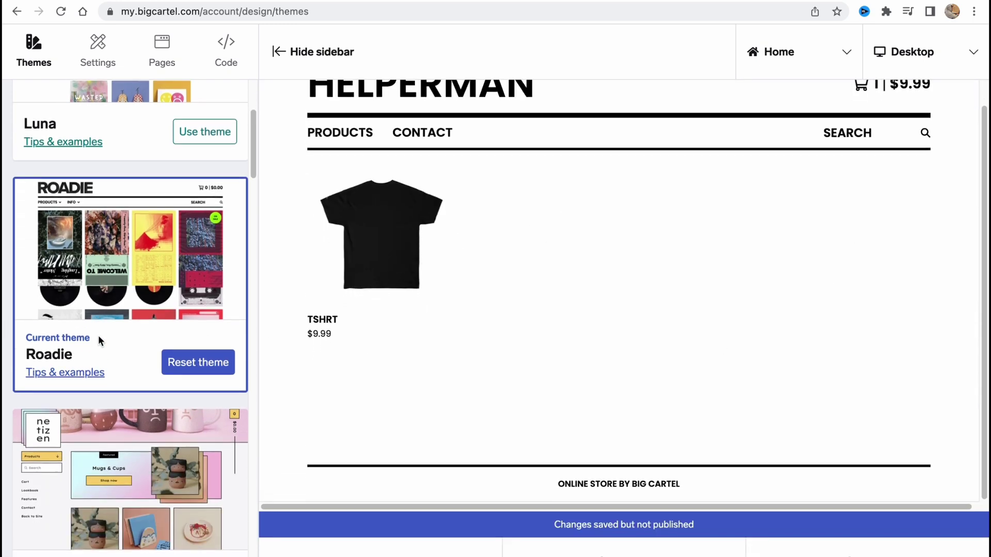
pyautogui.scroll(-2, 168, 407)
pyautogui.click(225, 453)
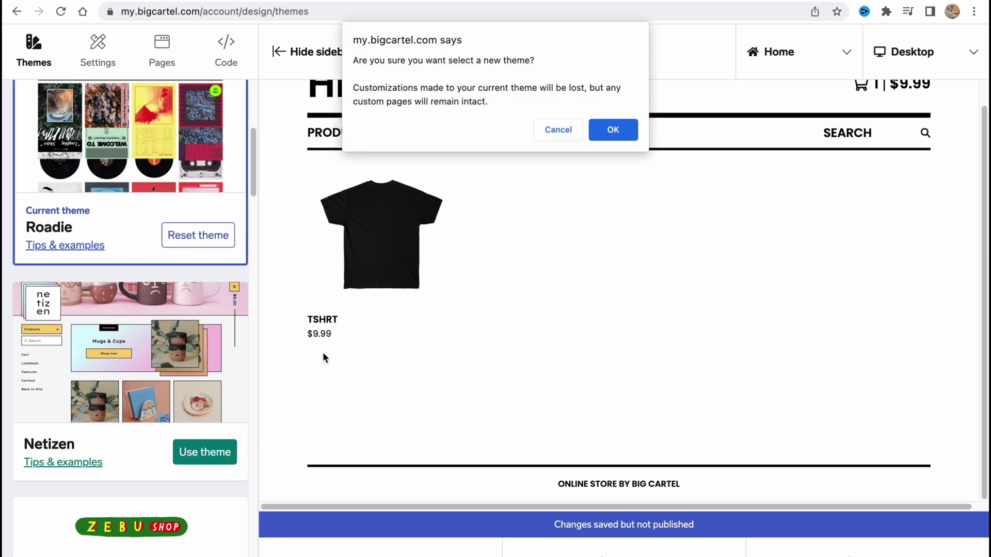
pyautogui.click(614, 131)
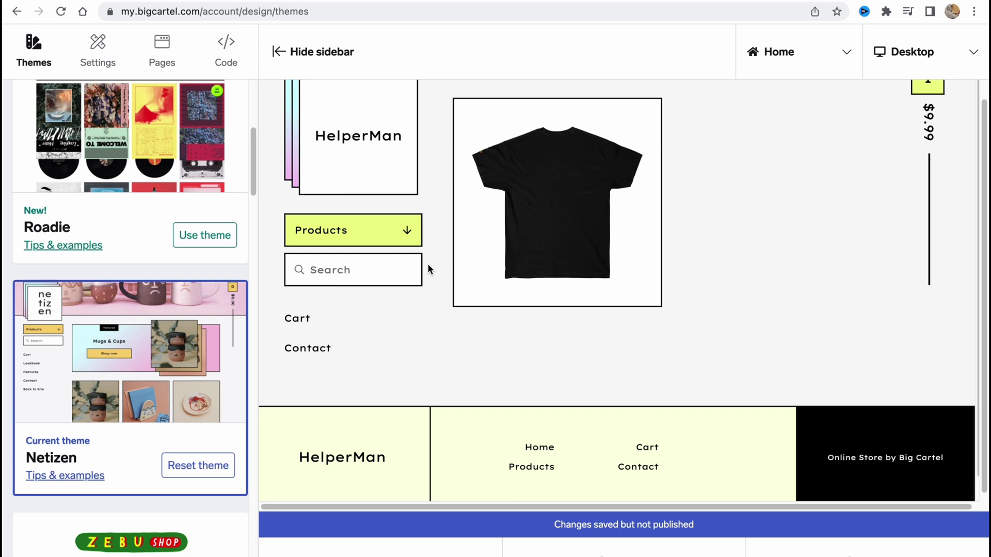
pyautogui.scroll(1, 427, 268)
pyautogui.scroll(-2, 184, 258)
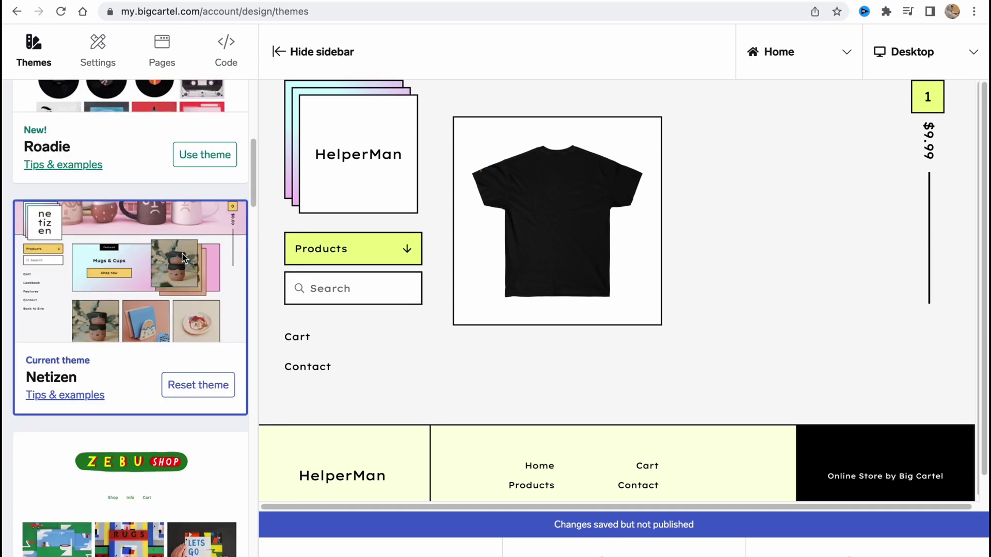
pyautogui.scroll(-2, 184, 258)
pyautogui.scroll(-2, 183, 258)
pyautogui.scroll(-2, 184, 257)
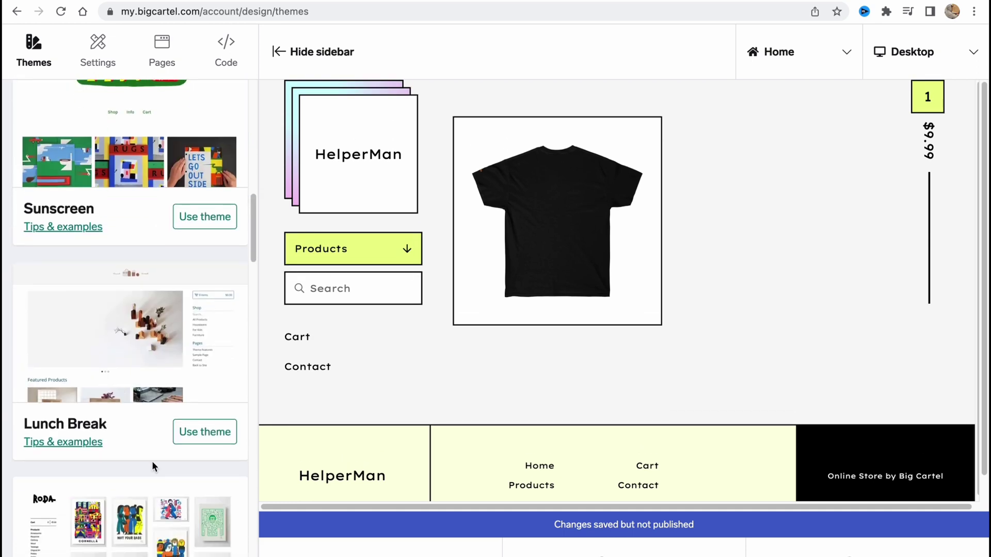
pyautogui.scroll(-8, 139, 357)
pyautogui.scroll(-4, 137, 357)
pyautogui.scroll(-4, 134, 358)
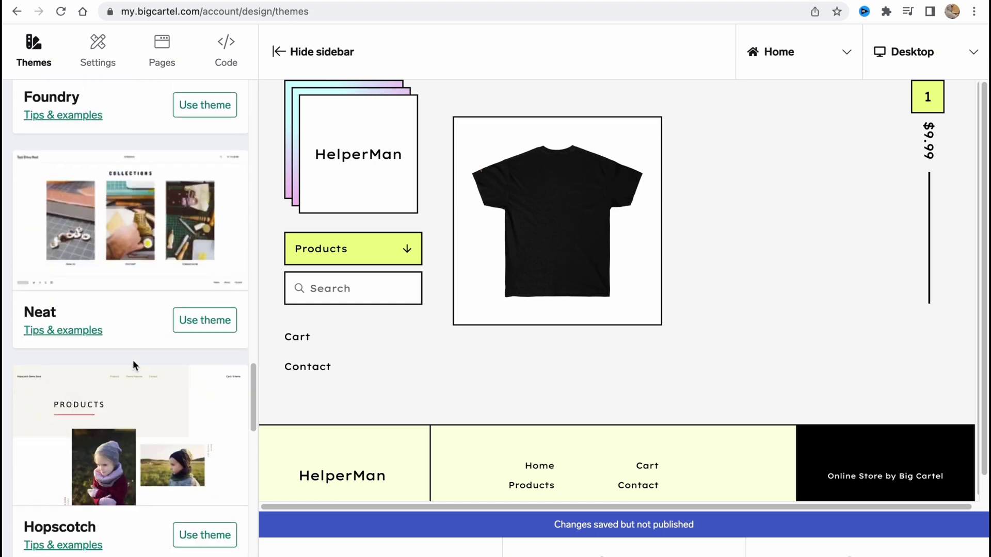
pyautogui.scroll(-4, 132, 361)
pyautogui.scroll(-5, 133, 360)
pyautogui.scroll(-4, 131, 358)
pyautogui.scroll(6, 128, 357)
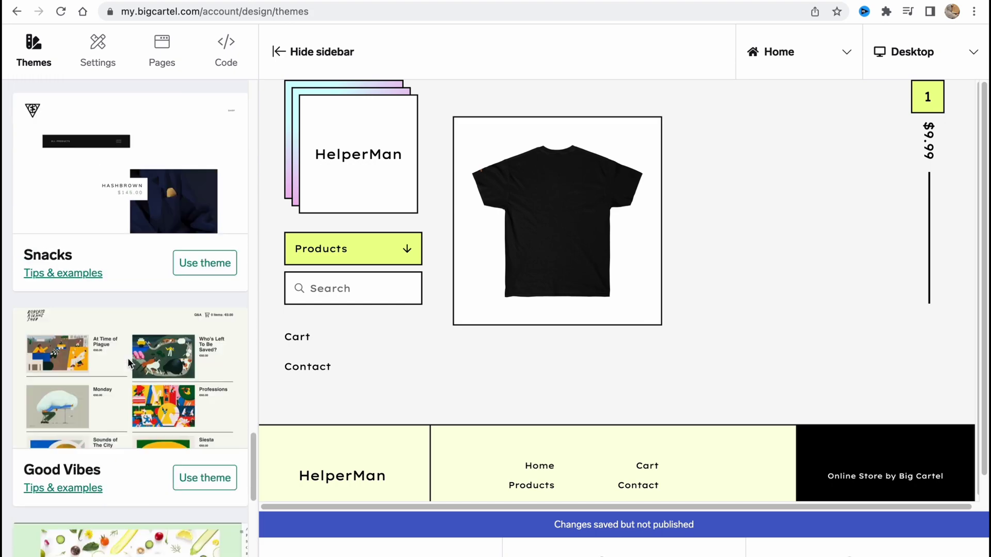
pyautogui.scroll(5, 128, 358)
pyautogui.scroll(5, 128, 359)
pyautogui.scroll(4, 120, 351)
pyautogui.click(87, 51)
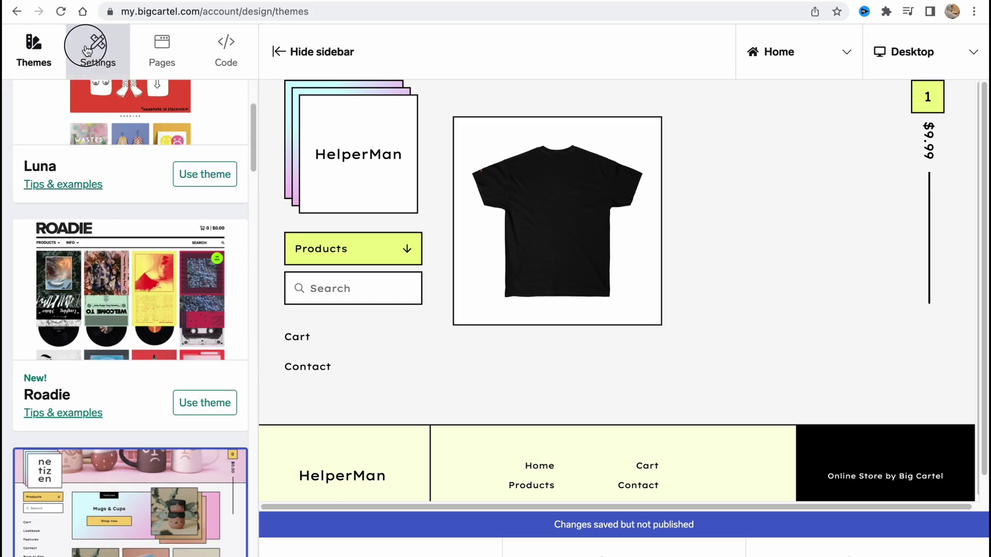
pyautogui.scroll(3, 133, 147)
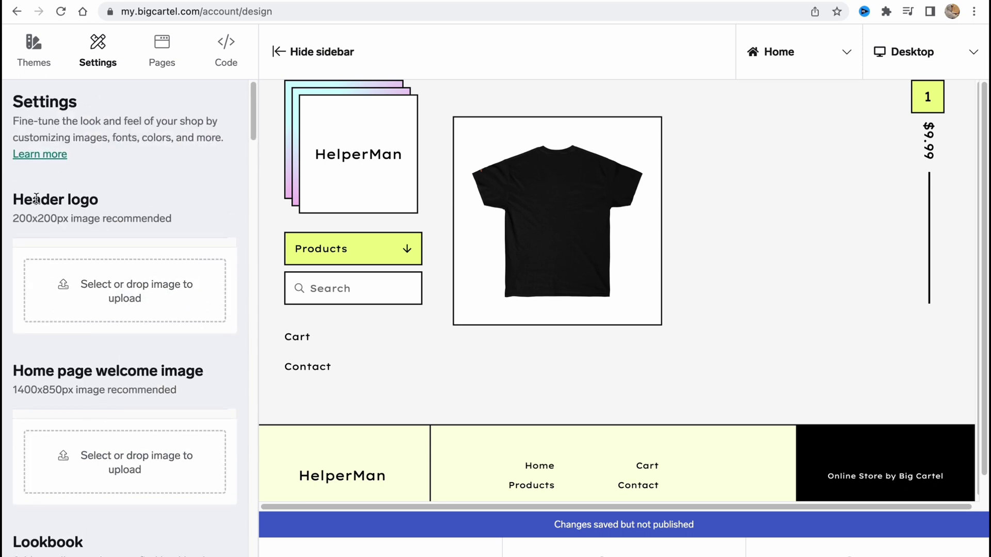
pyautogui.moveTo(19, 199); pyautogui.dragTo(124, 200)
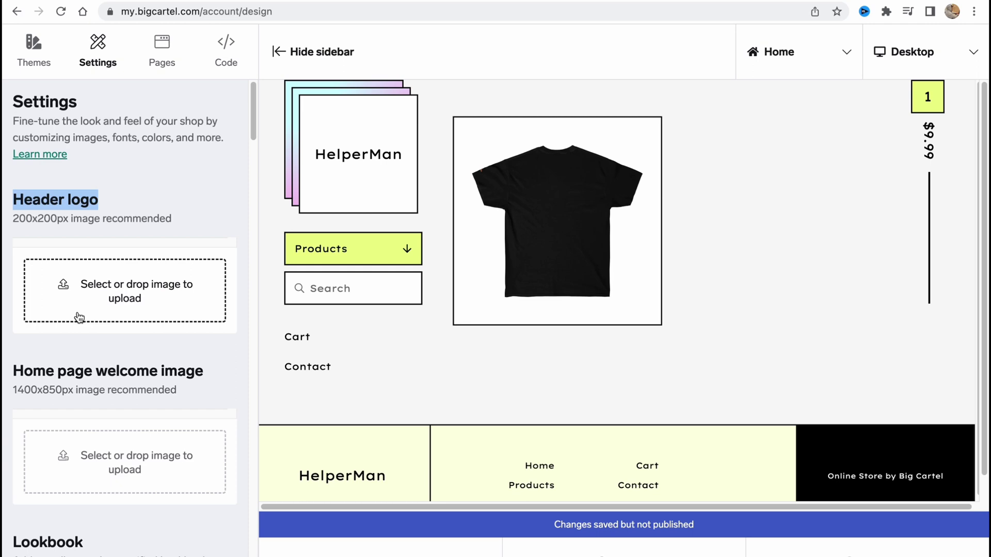
pyautogui.scroll(-1, 78, 317)
pyautogui.moveTo(12, 354); pyautogui.dragTo(211, 350)
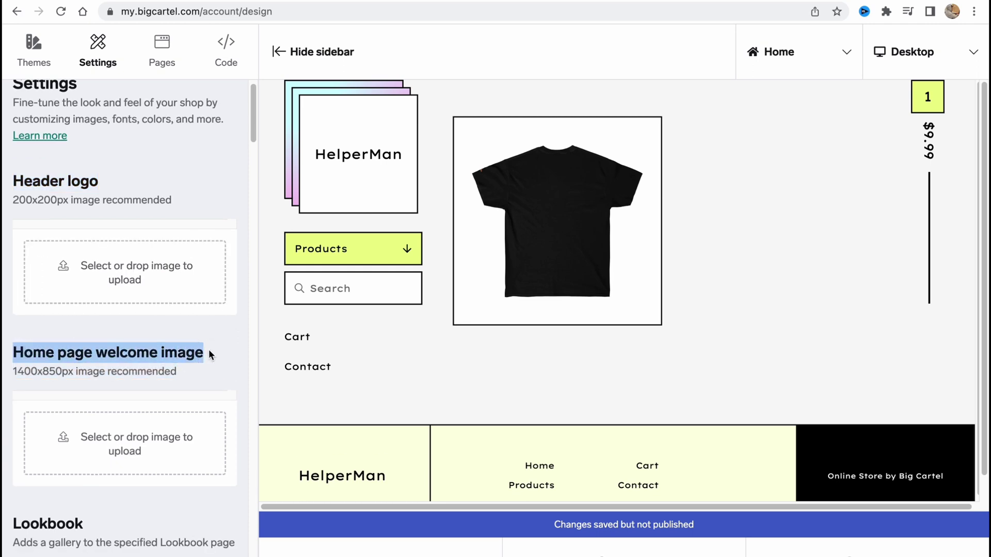
pyautogui.scroll(-5, 125, 369)
pyautogui.moveTo(17, 319); pyautogui.dragTo(122, 321)
pyautogui.scroll(-3, 104, 392)
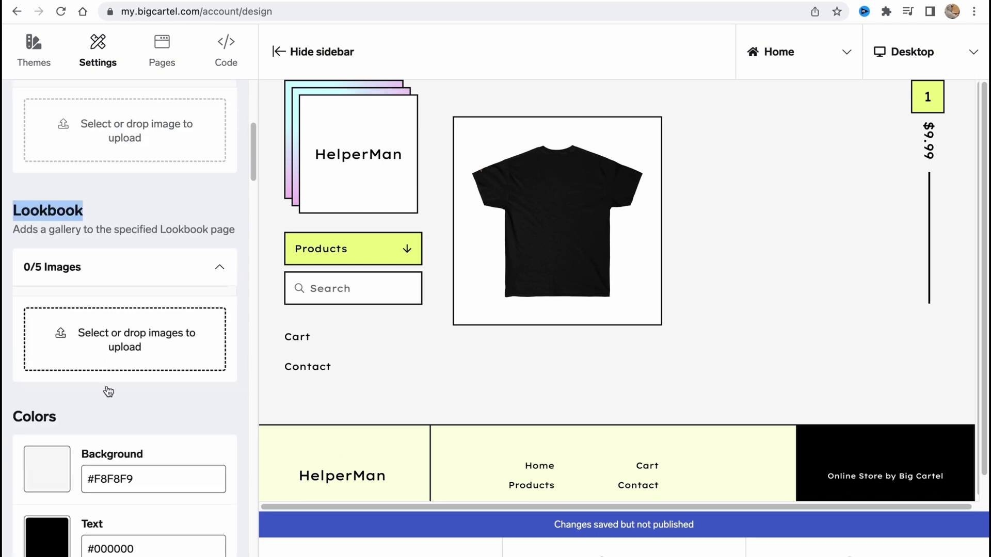
pyautogui.scroll(-6, 93, 409)
pyautogui.scroll(-1, 92, 410)
pyautogui.scroll(-7, 84, 403)
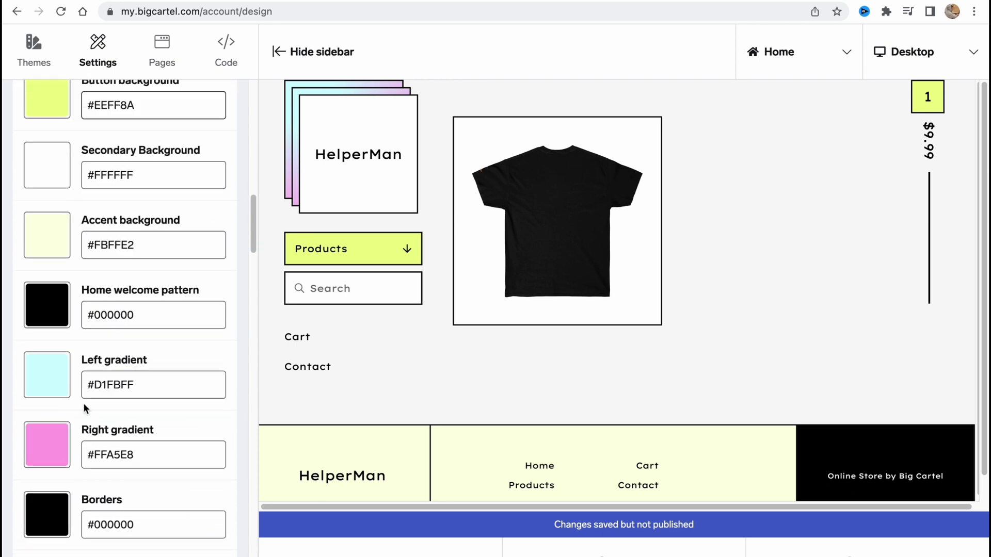
pyautogui.scroll(3, 94, 399)
# Pick bright red #FF6868 as the button background colour.
pyautogui.click(61, 242)
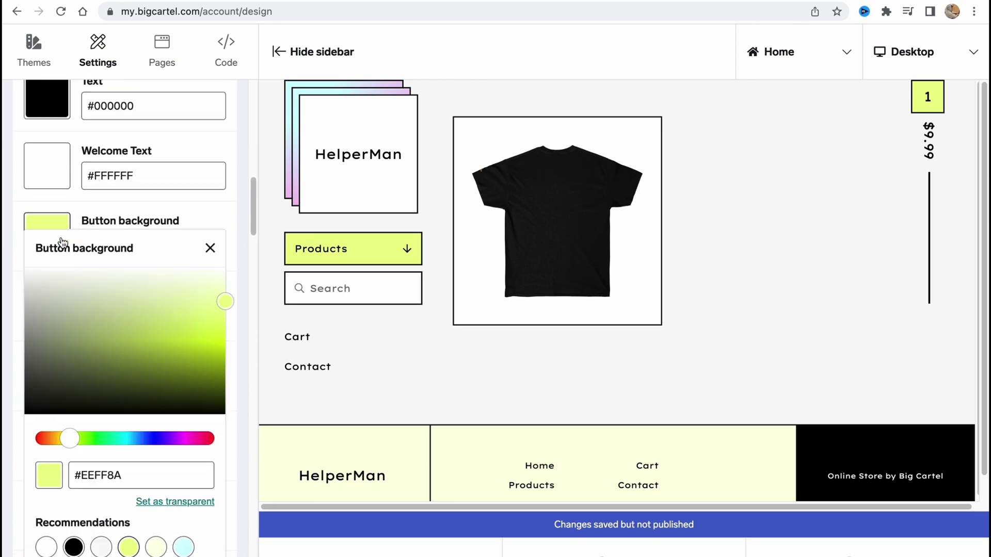
pyautogui.moveTo(137, 365); pyautogui.dragTo(3, 430)
pyautogui.moveTo(68, 438); pyautogui.dragTo(34, 439)
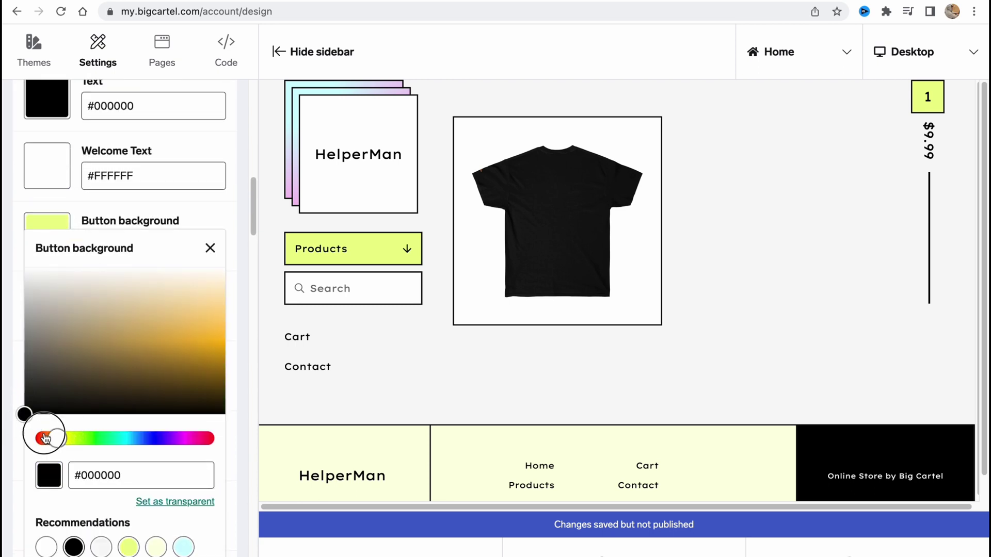
pyautogui.moveTo(194, 286); pyautogui.dragTo(232, 311)
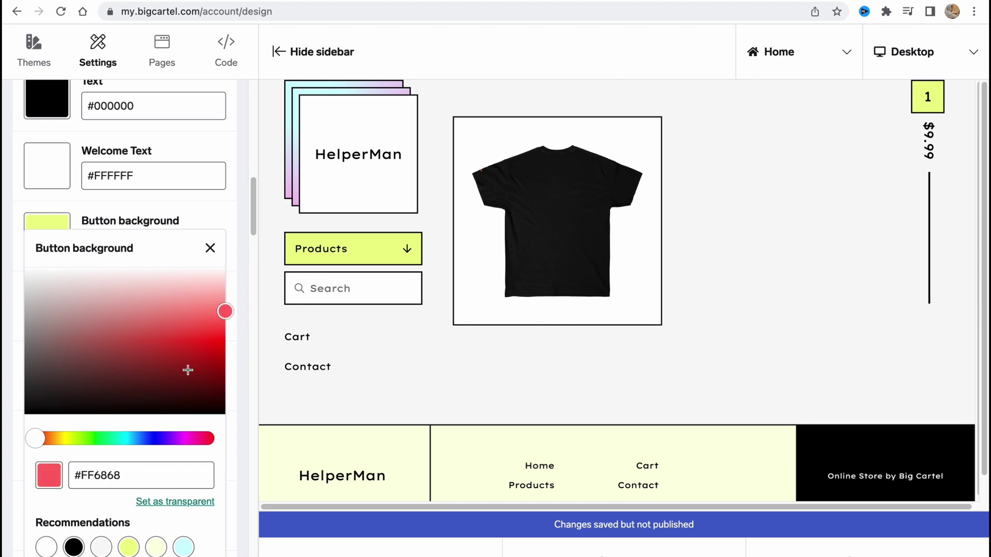
pyautogui.scroll(-3, 147, 515)
pyautogui.scroll(-2, 156, 458)
pyautogui.click(185, 437)
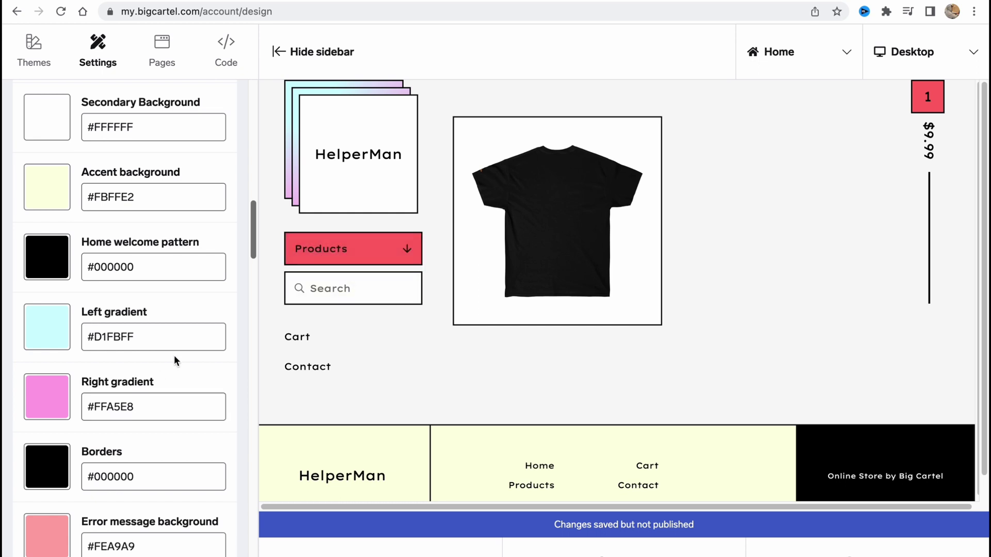
pyautogui.scroll(-2, 175, 358)
pyautogui.scroll(-4, 174, 361)
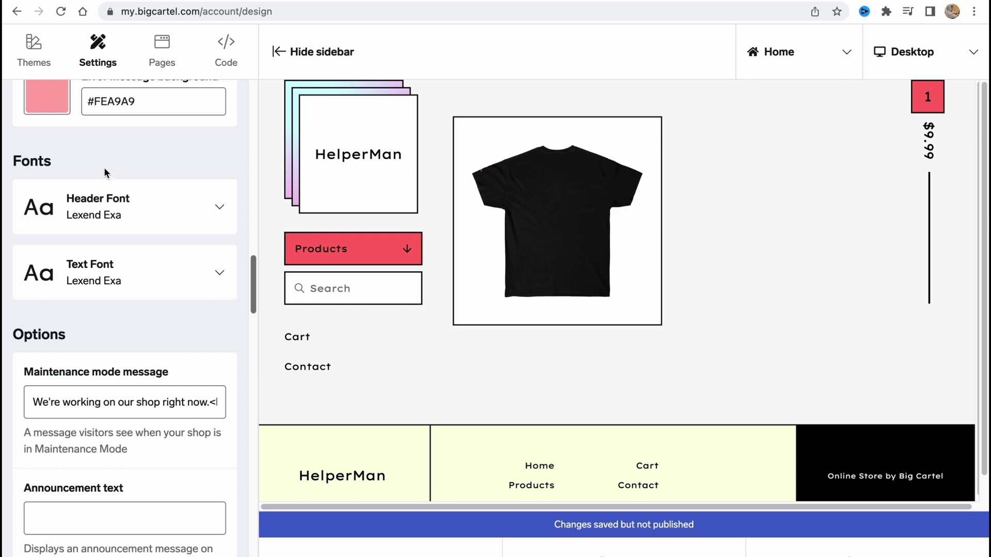
# Glance at the themes list, then set the Header Font to Abril Fatface.
pyautogui.click(31, 47)
pyautogui.click(89, 56)
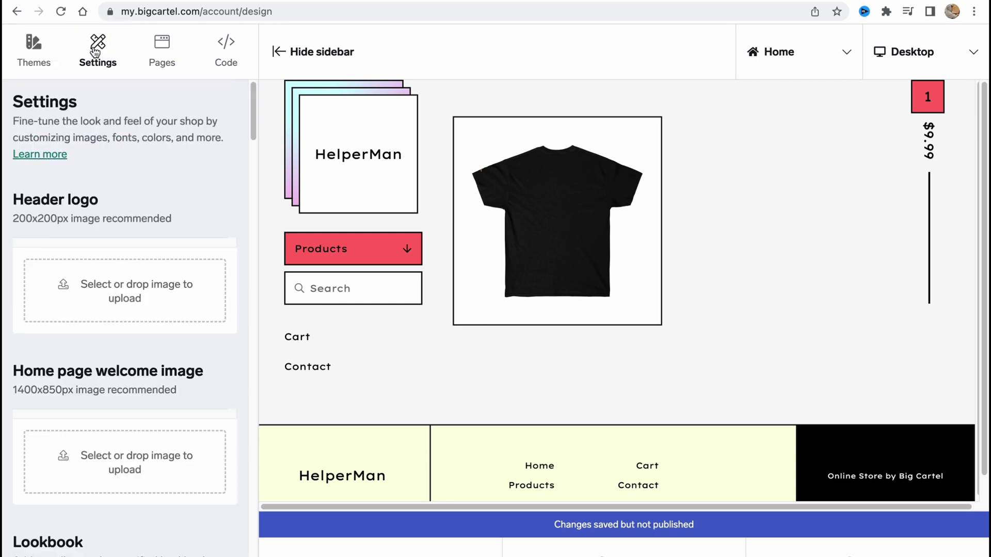
pyautogui.scroll(-2, 176, 207)
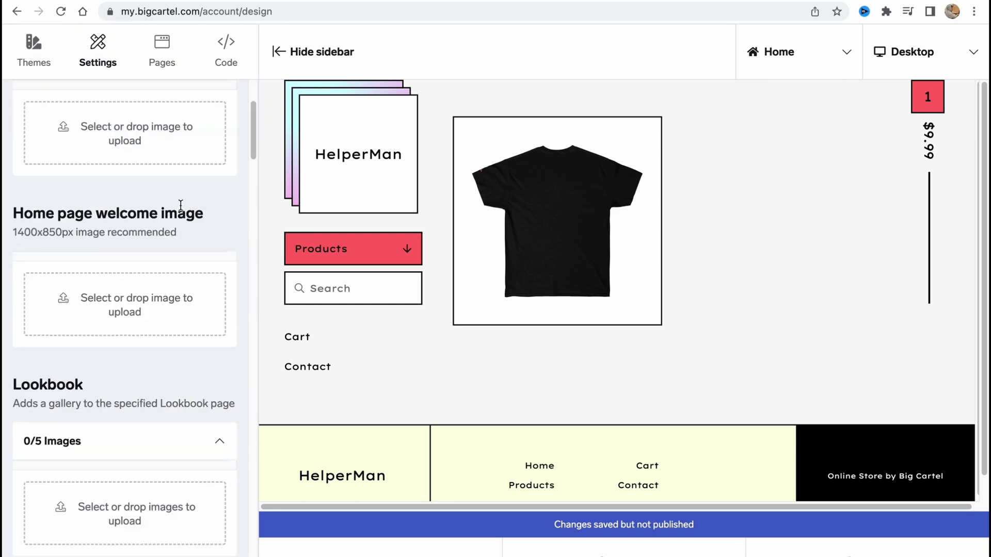
pyautogui.scroll(-2, 180, 210)
pyautogui.scroll(-2, 184, 214)
pyautogui.scroll(-2, 186, 215)
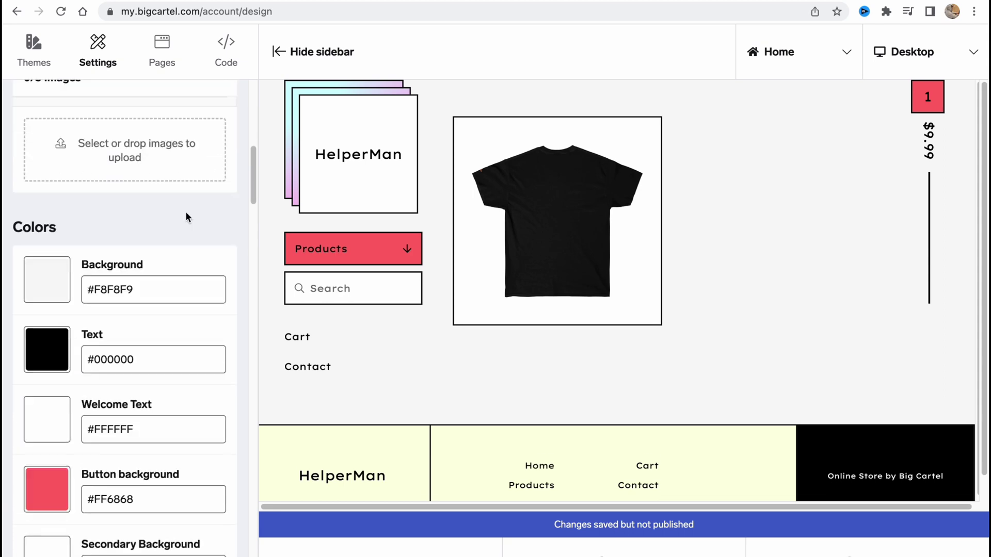
pyautogui.scroll(-2, 163, 217)
pyautogui.scroll(-3, 130, 217)
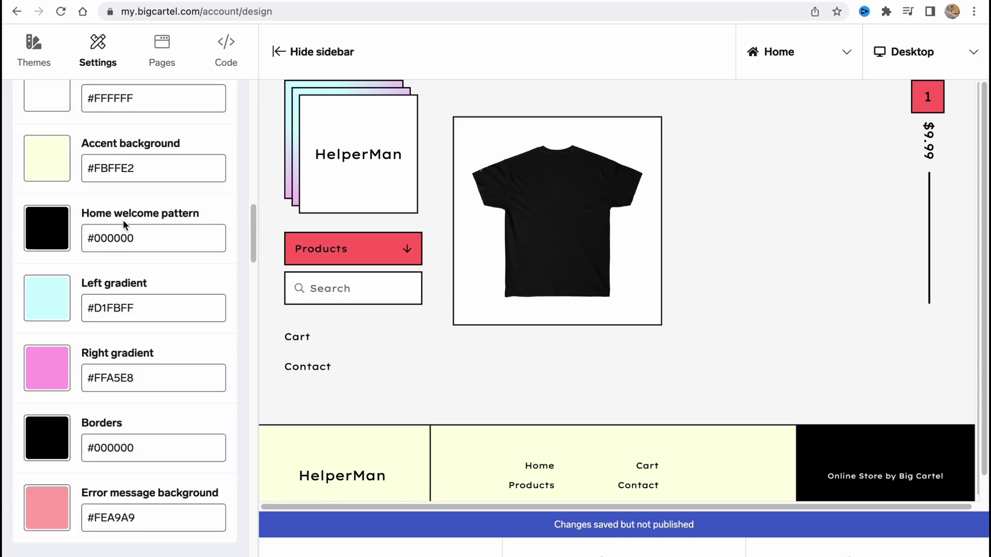
pyautogui.scroll(-2, 125, 224)
pyautogui.scroll(-1, 104, 379)
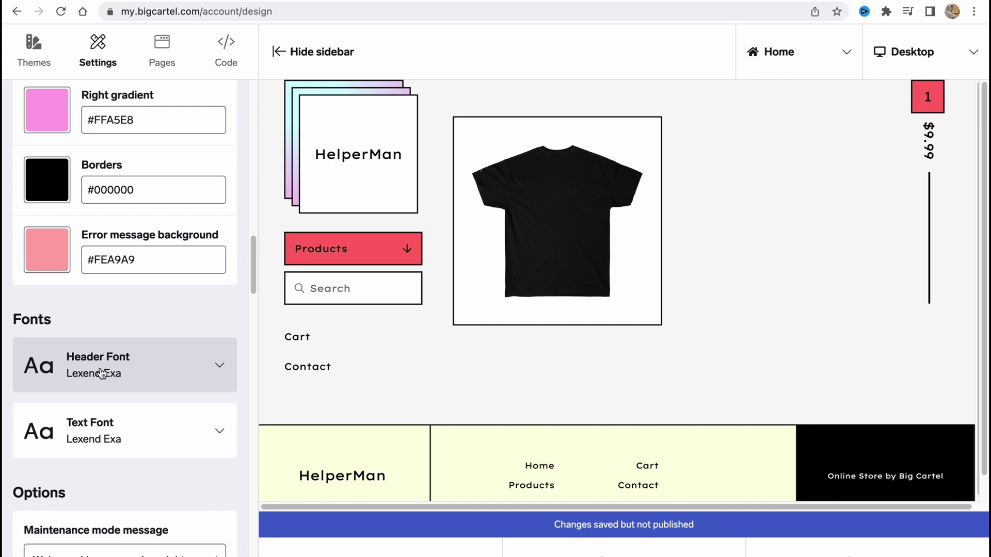
pyautogui.click(101, 373)
pyautogui.click(64, 424)
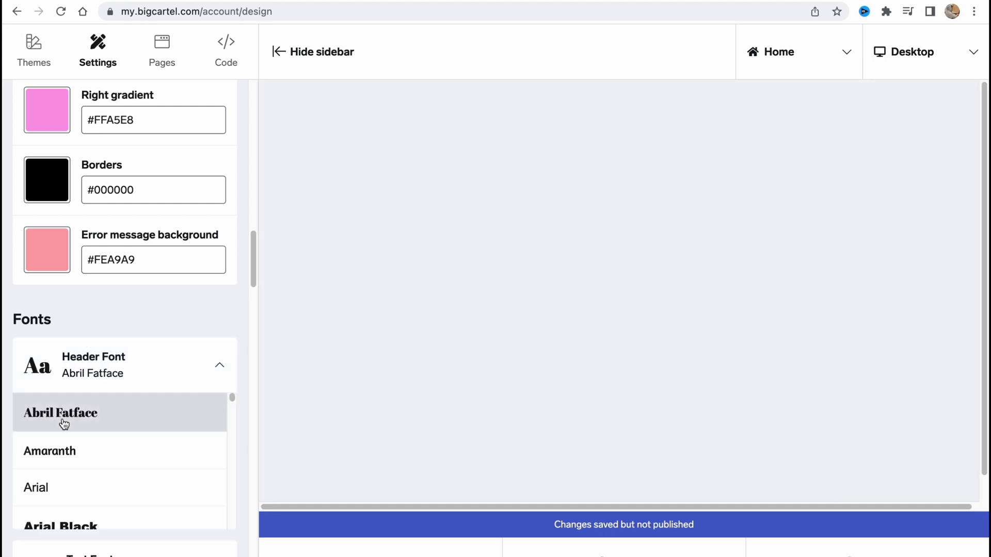
pyautogui.scroll(-3, 85, 411)
pyautogui.scroll(-1, 116, 388)
pyautogui.scroll(-2, 135, 413)
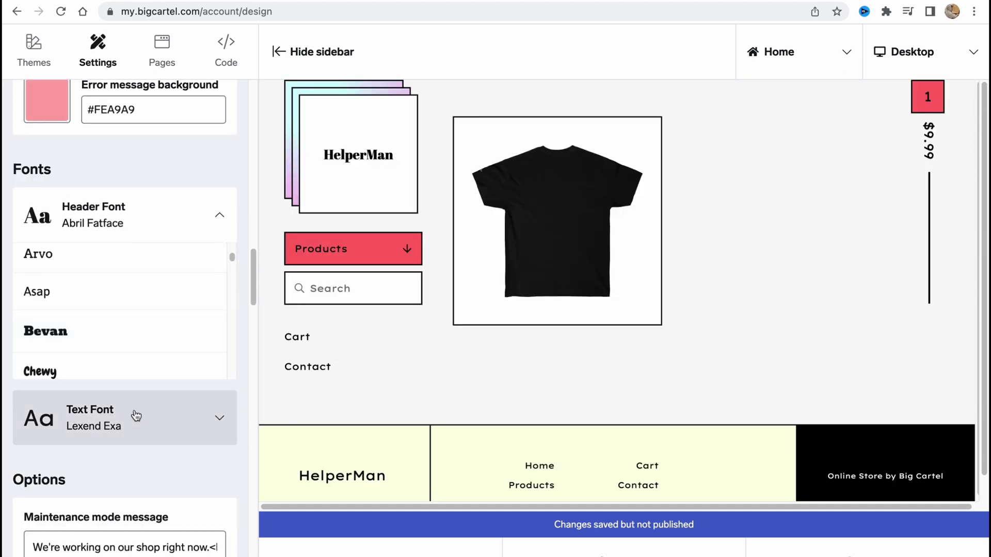
pyautogui.scroll(-3, 131, 422)
pyautogui.scroll(-1, 126, 346)
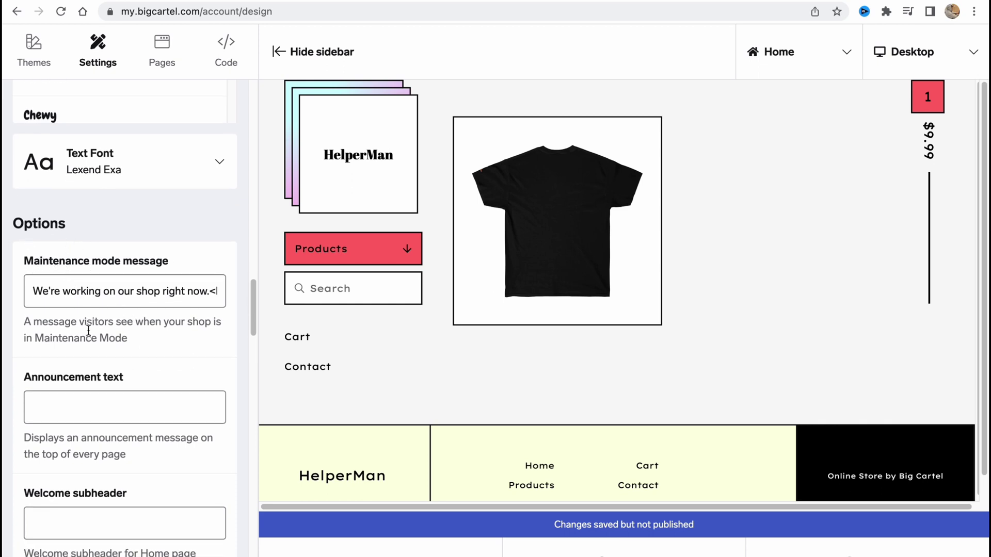
pyautogui.scroll(-3, 78, 361)
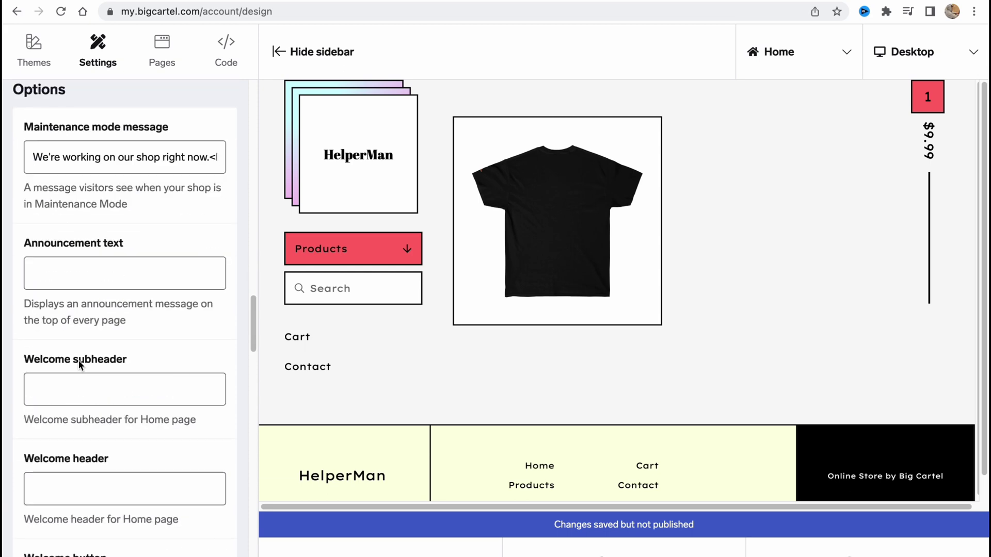
pyautogui.scroll(-5, 84, 379)
pyautogui.scroll(-7, 84, 379)
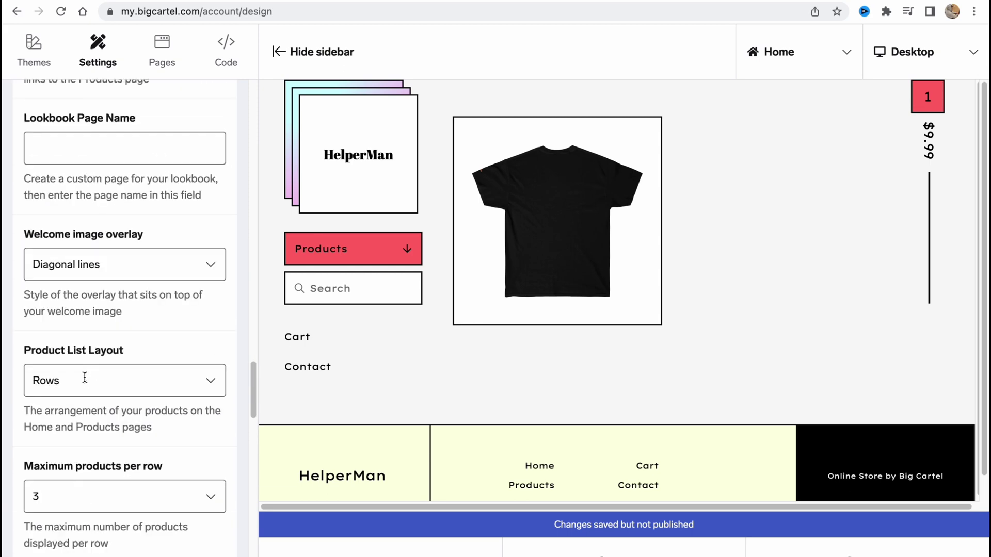
pyautogui.scroll(-8, 84, 377)
pyautogui.scroll(-3, 85, 377)
pyautogui.scroll(-5, 84, 378)
pyautogui.scroll(-2, 84, 380)
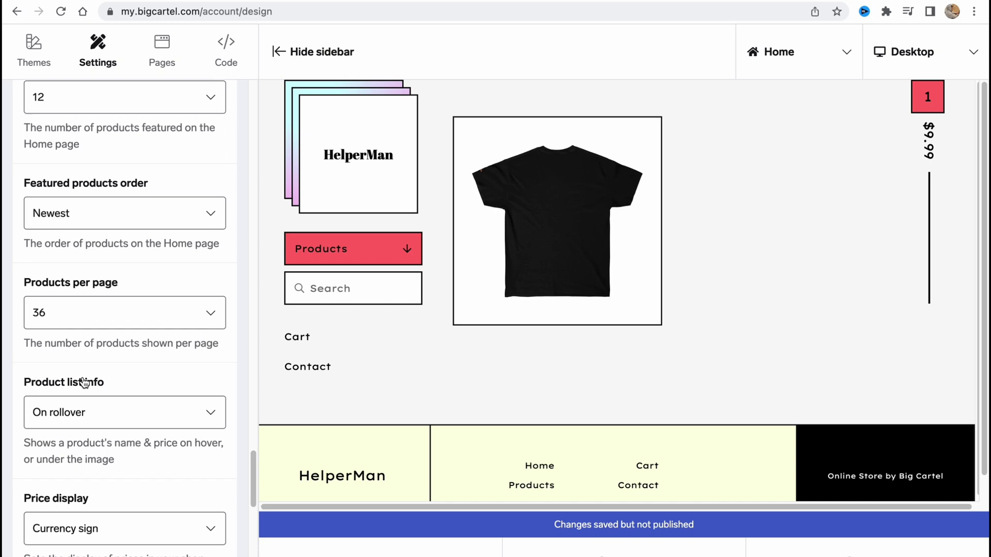
pyautogui.scroll(-4, 84, 382)
pyautogui.scroll(-3, 85, 383)
pyautogui.scroll(-8, 85, 383)
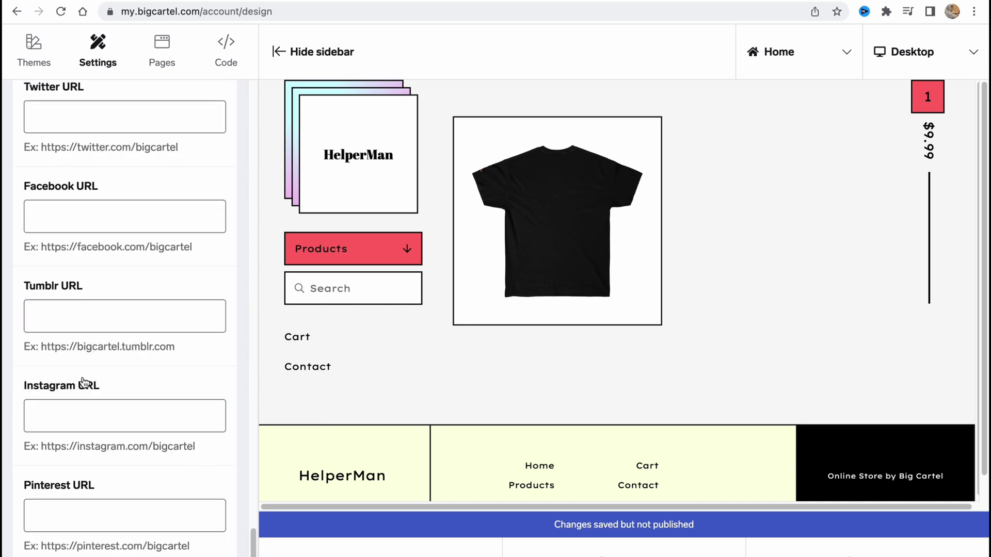
pyautogui.scroll(3, 75, 249)
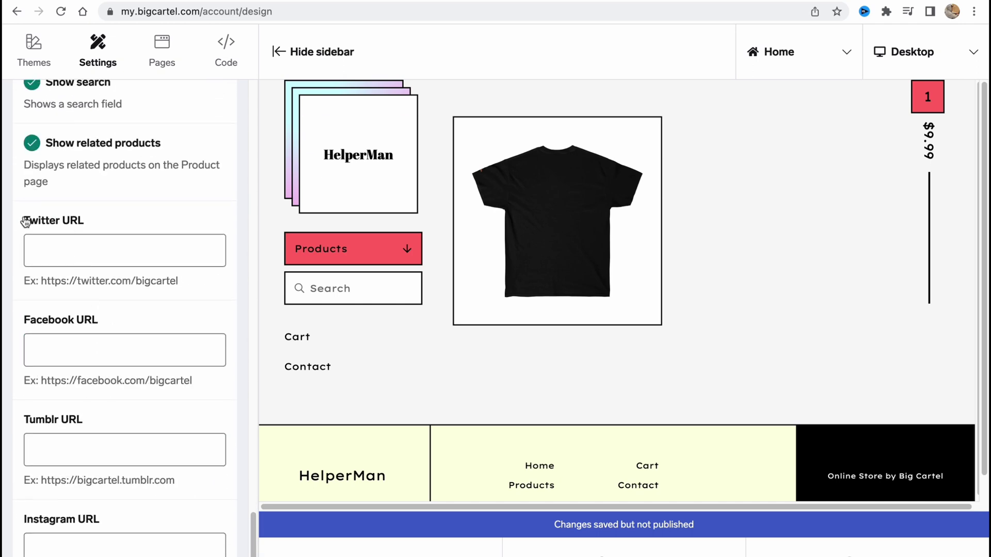
# Highlight the social link fields, including the Pinterest URL field.
pyautogui.moveTo(26, 222); pyautogui.dragTo(128, 225)
pyautogui.moveTo(23, 319); pyautogui.dragTo(150, 327)
pyautogui.moveTo(20, 419); pyautogui.dragTo(129, 425)
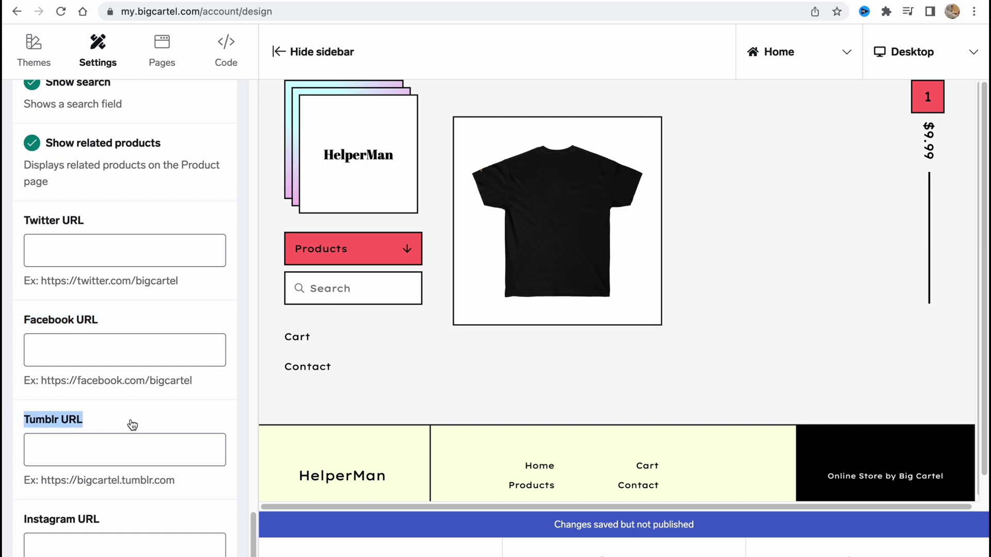
pyautogui.scroll(-1, 53, 501)
pyautogui.moveTo(32, 504); pyautogui.dragTo(202, 504)
pyautogui.scroll(-3, 136, 458)
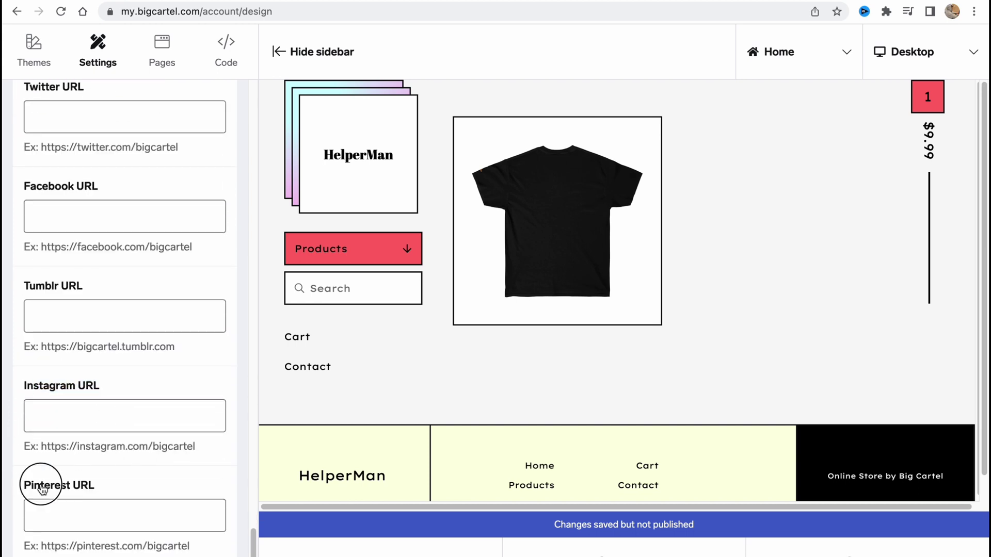
pyautogui.moveTo(15, 485); pyautogui.dragTo(187, 485)
# Open the Pages section and highlight its custom pages description.
pyautogui.click(162, 48)
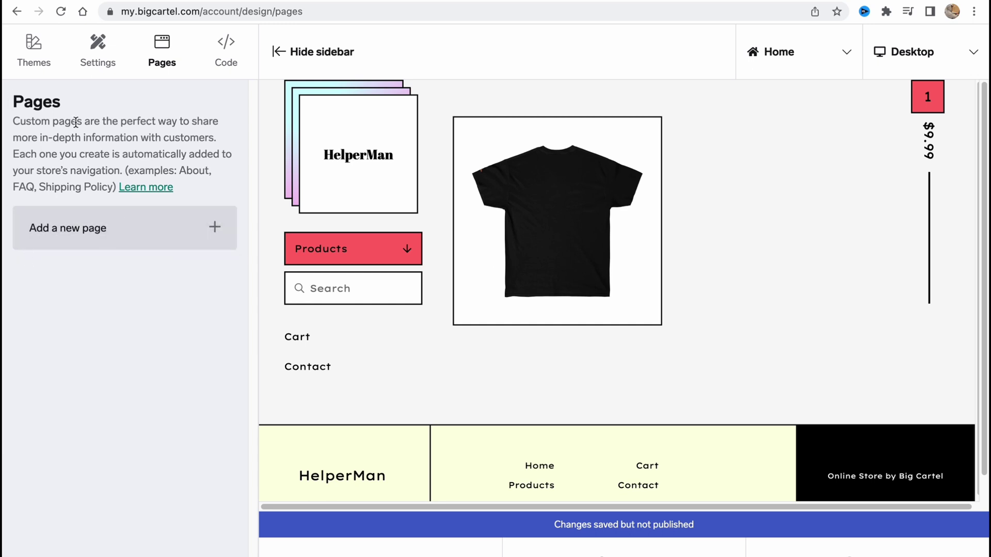
pyautogui.moveTo(12, 123); pyautogui.dragTo(79, 142)
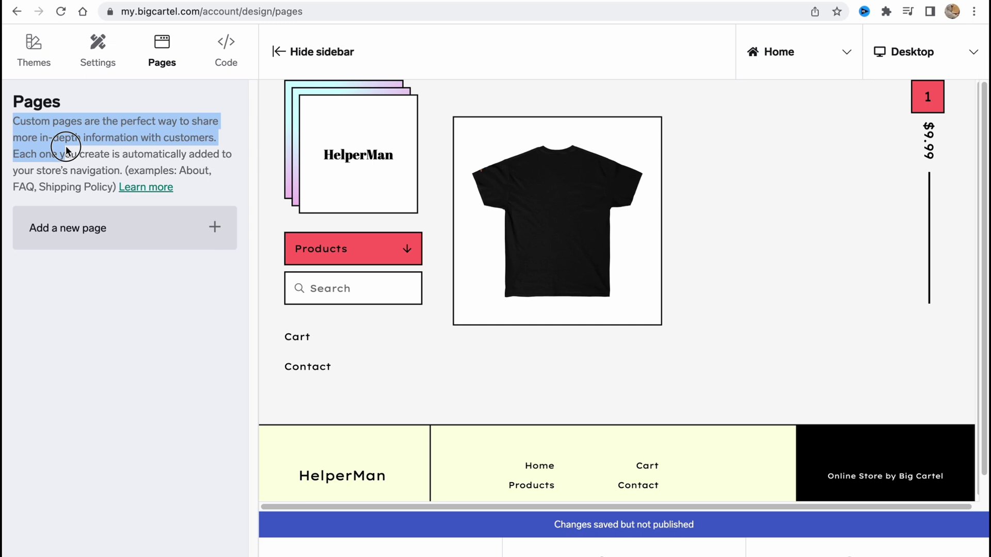
pyautogui.moveTo(79, 142)
pyautogui.mouseDown()
pyautogui.moveTo(99, 150)
pyautogui.moveTo(87, 159)
pyautogui.mouseUp()
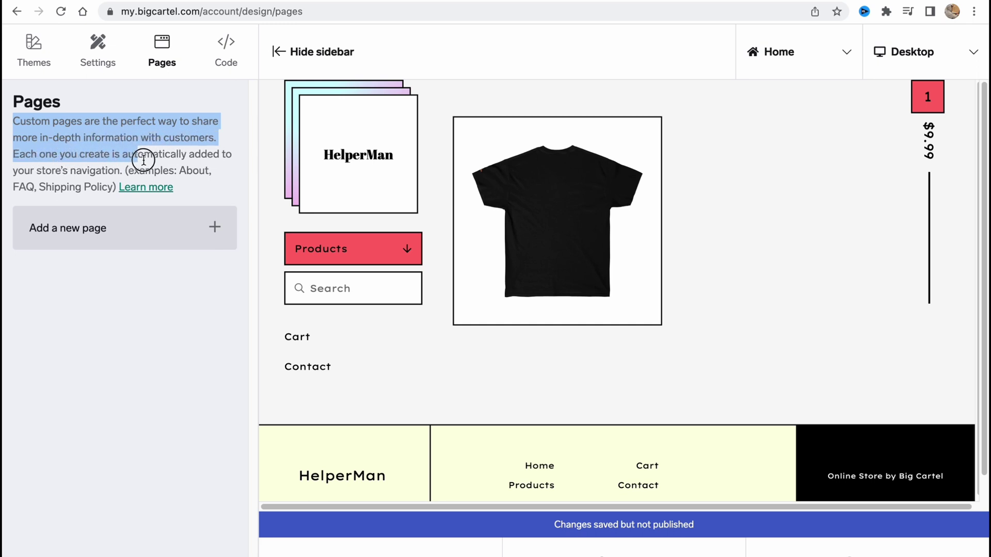
pyautogui.moveTo(86, 159)
pyautogui.mouseDown()
pyautogui.moveTo(99, 174)
pyautogui.moveTo(119, 173)
pyautogui.mouseUp()
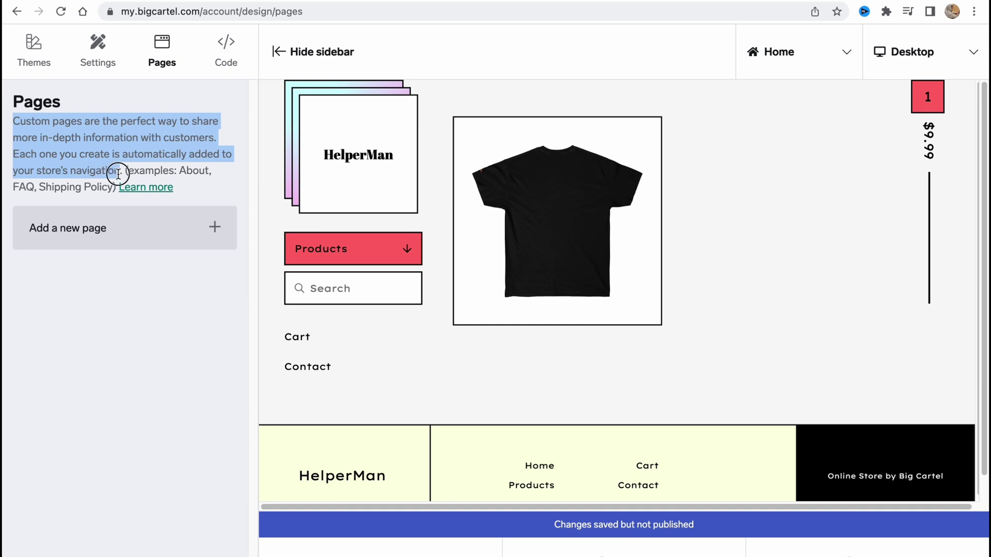
# Start a new custom page, then cancel the unnamed blank page without saving.
pyautogui.click(183, 232)
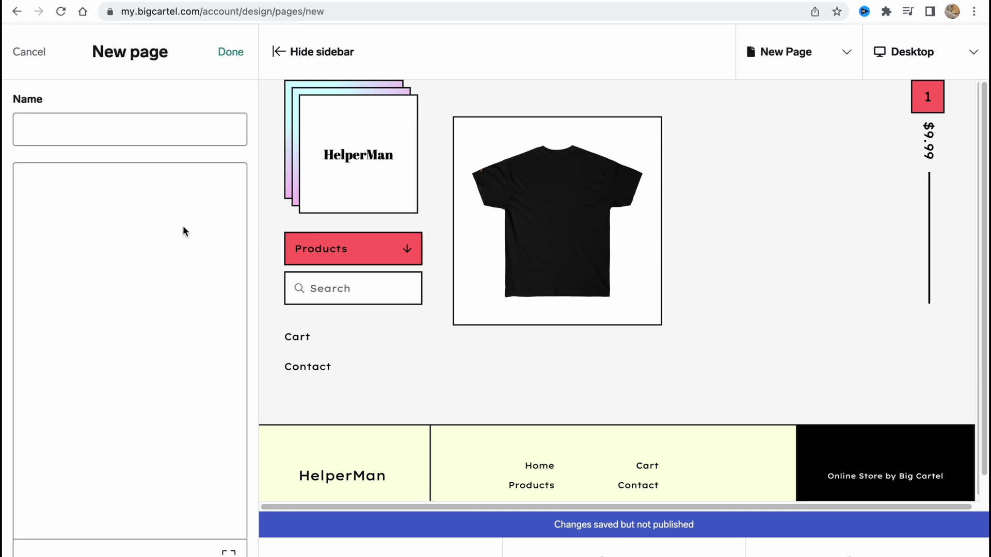
pyautogui.click(64, 124)
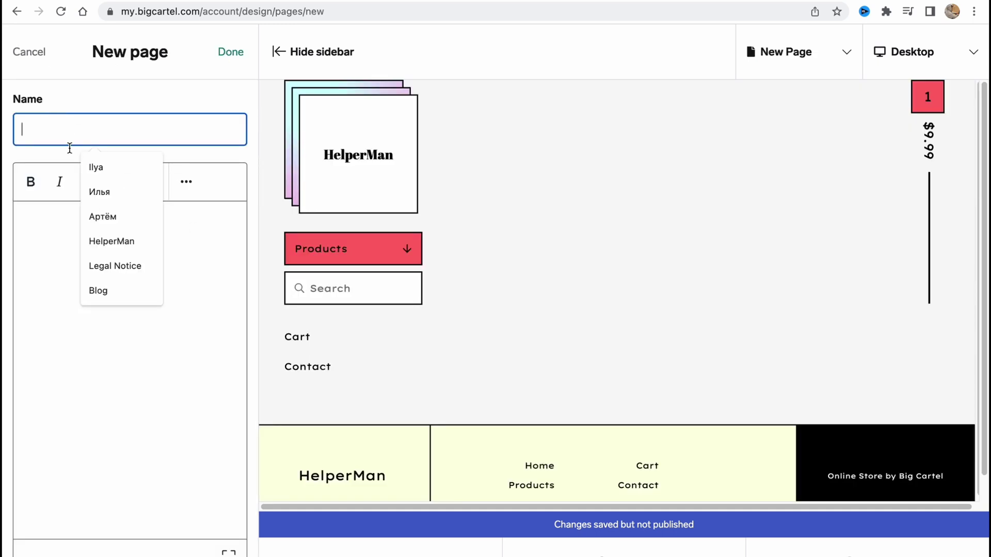
pyautogui.click(93, 361)
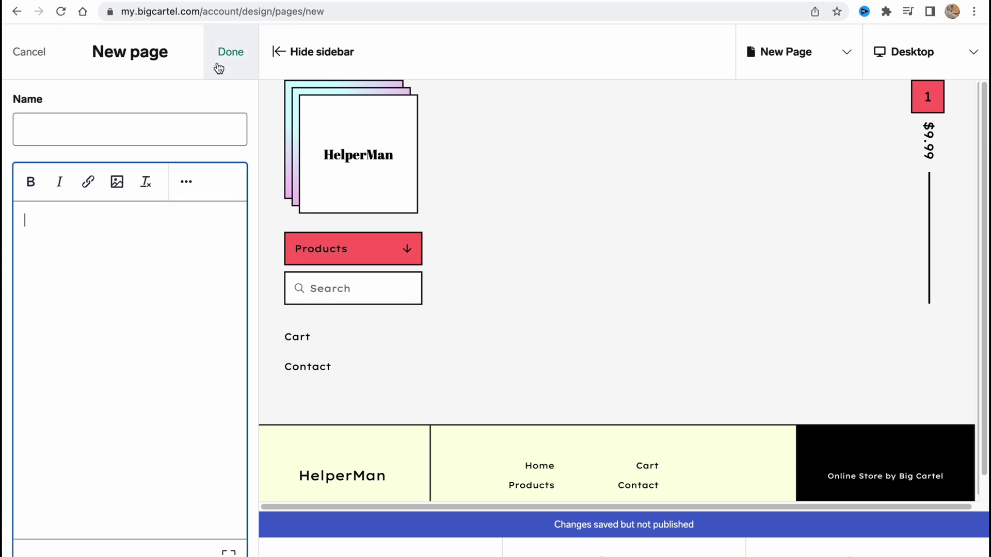
pyautogui.click(233, 51)
pyautogui.click(32, 54)
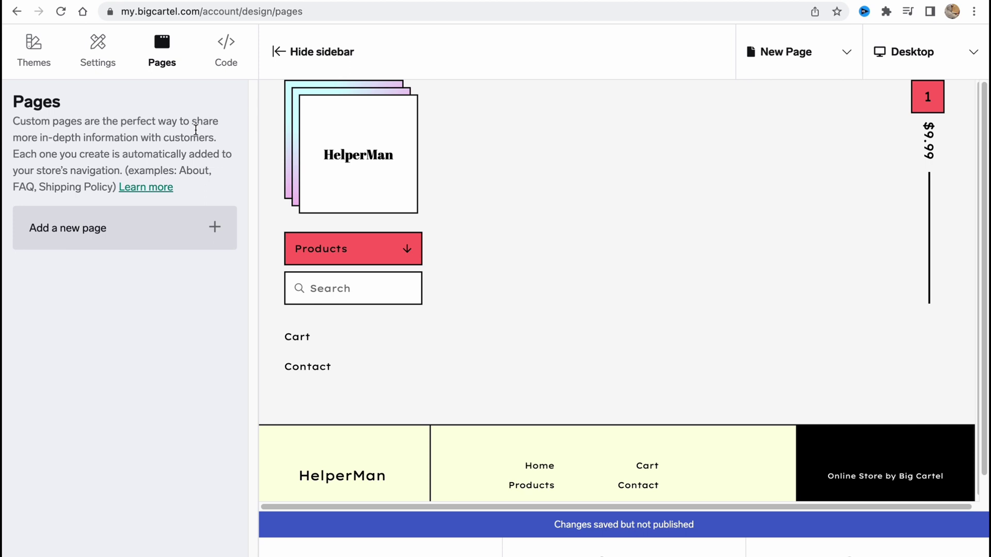
# After a look at the theme code section, preview the shop at Tablet, Phone and Desktop widths.
pyautogui.click(223, 48)
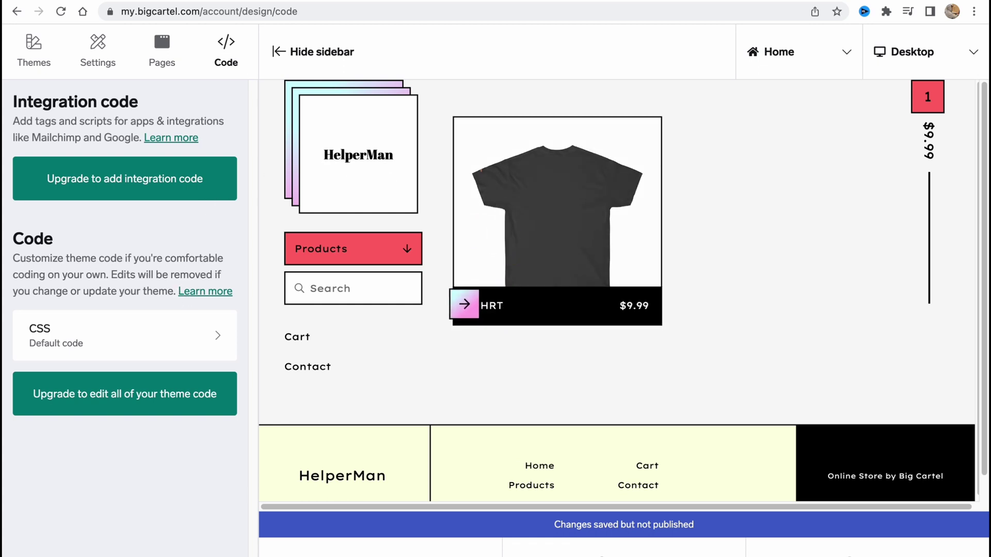
pyautogui.click(972, 58)
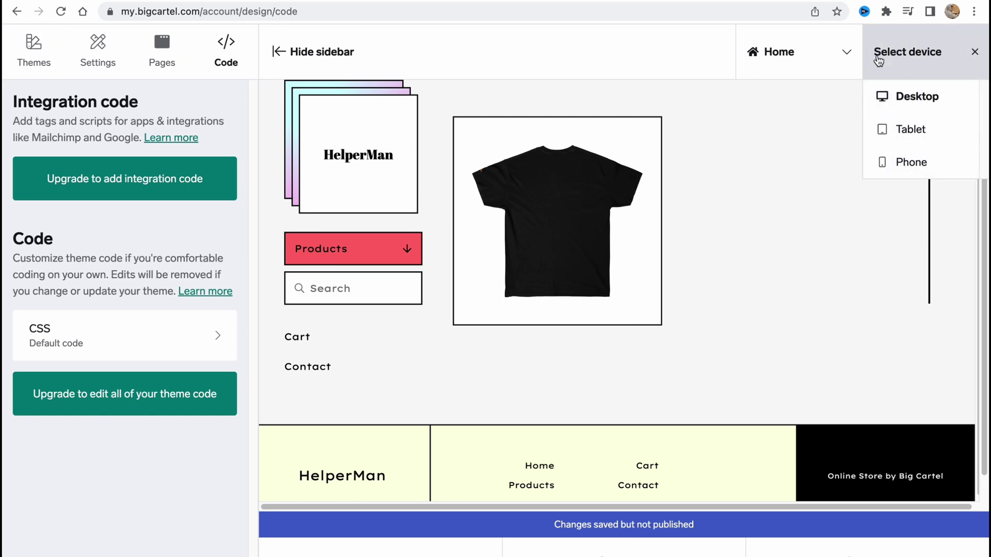
pyautogui.click(902, 130)
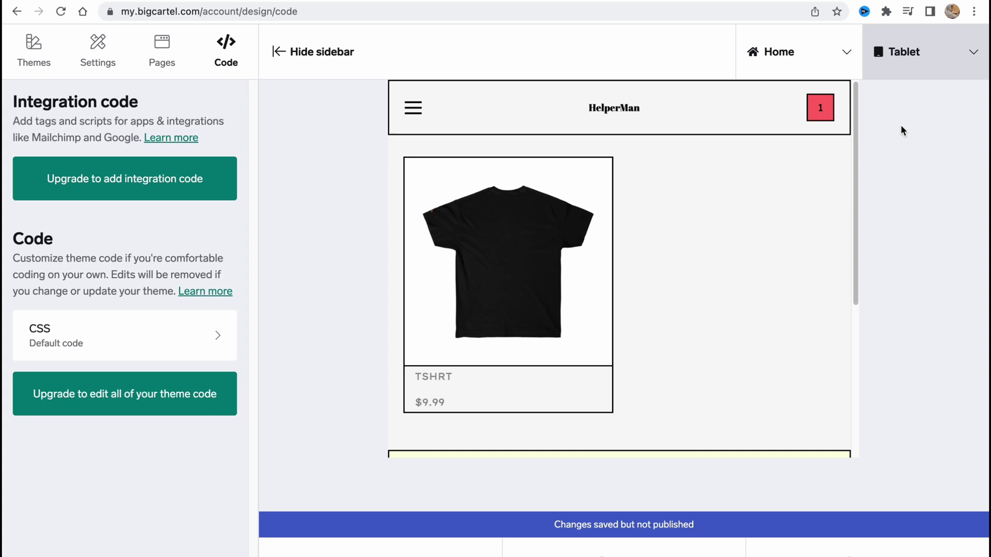
pyautogui.click(914, 50)
pyautogui.click(903, 161)
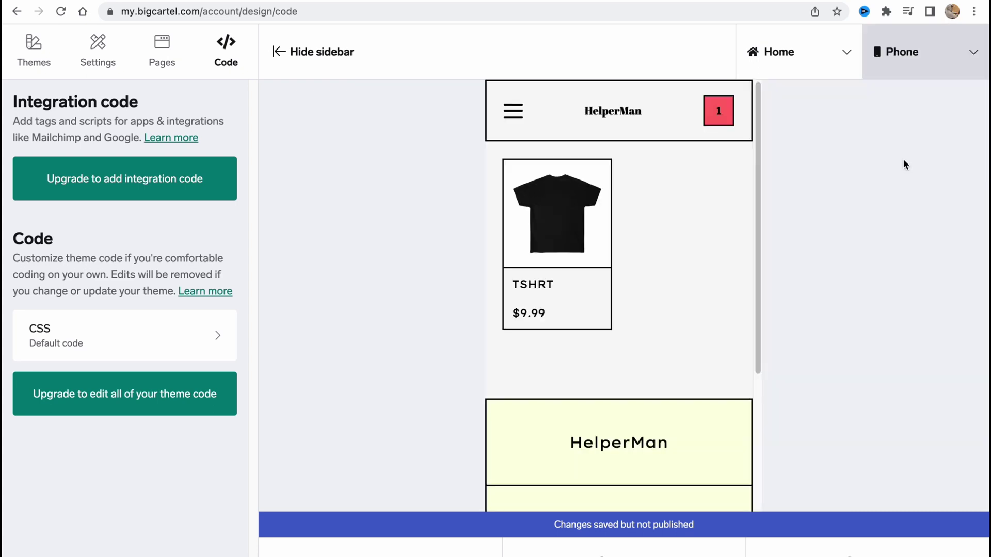
pyautogui.click(916, 44)
pyautogui.click(916, 94)
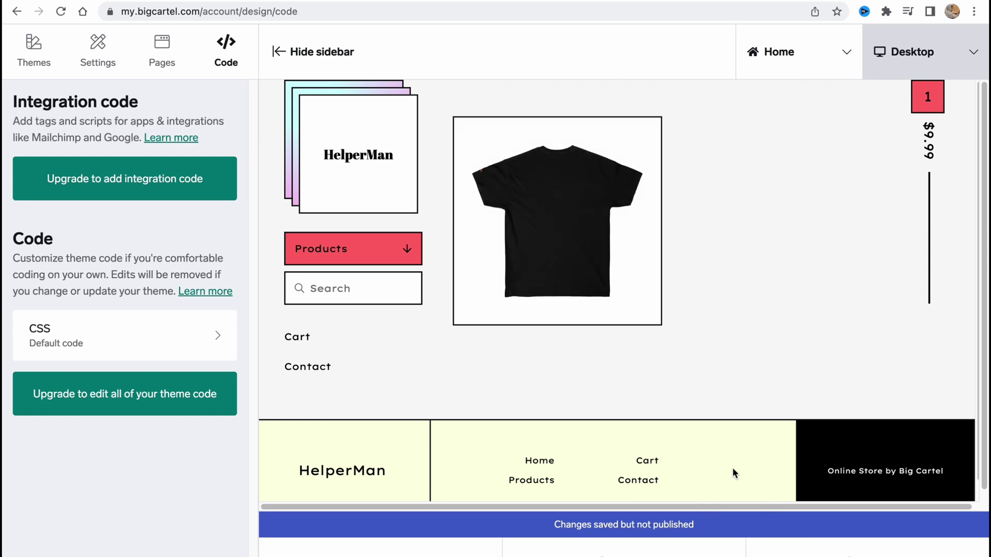
# Retry publishing the design and dismiss both resulting error alerts.
pyautogui.click(851, 550)
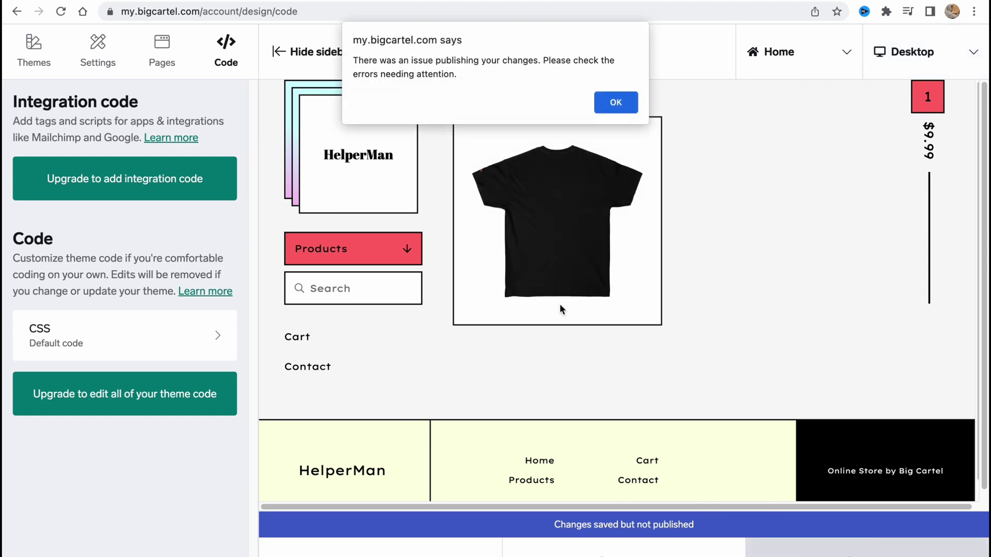
pyautogui.click(616, 103)
pyautogui.click(615, 102)
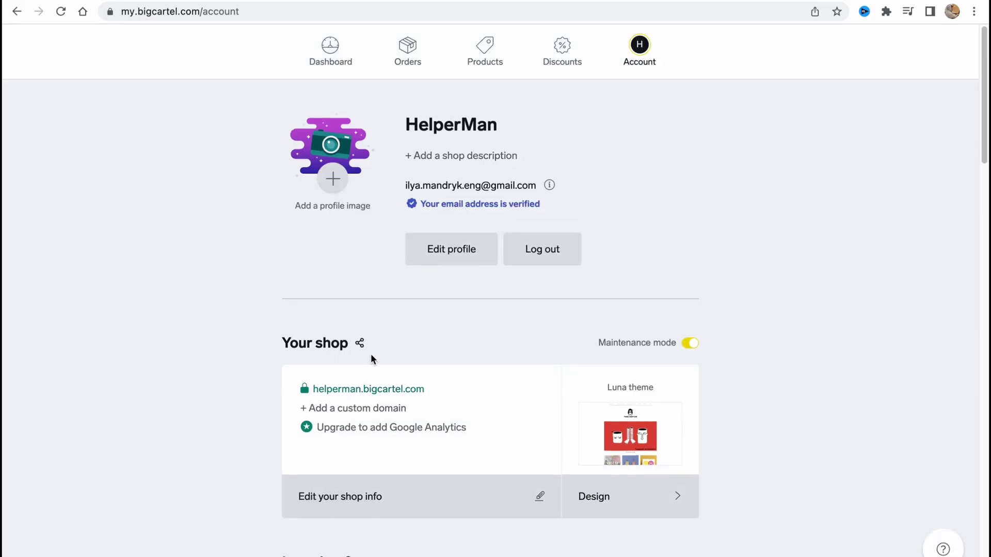
pyautogui.scroll(-2, 535, 309)
pyautogui.scroll(-4, 517, 323)
pyautogui.scroll(-6, 517, 323)
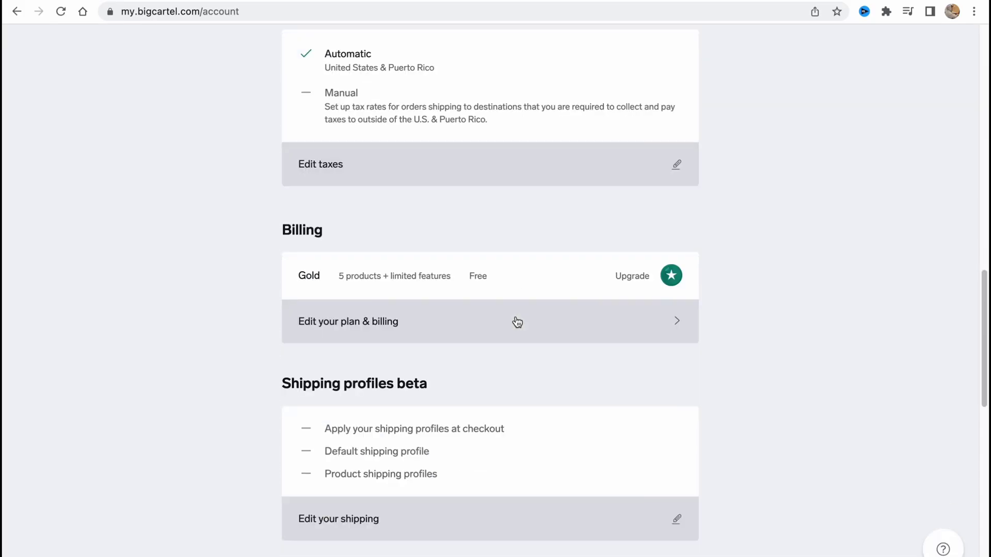
pyautogui.click(518, 323)
pyautogui.scroll(-4, 517, 322)
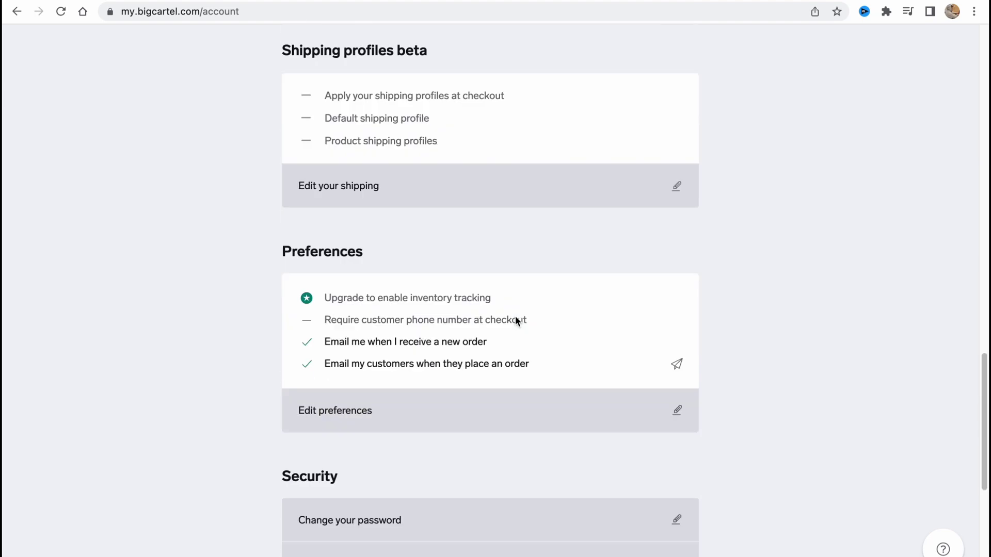
pyautogui.scroll(-1, 518, 322)
pyautogui.scroll(9, 517, 323)
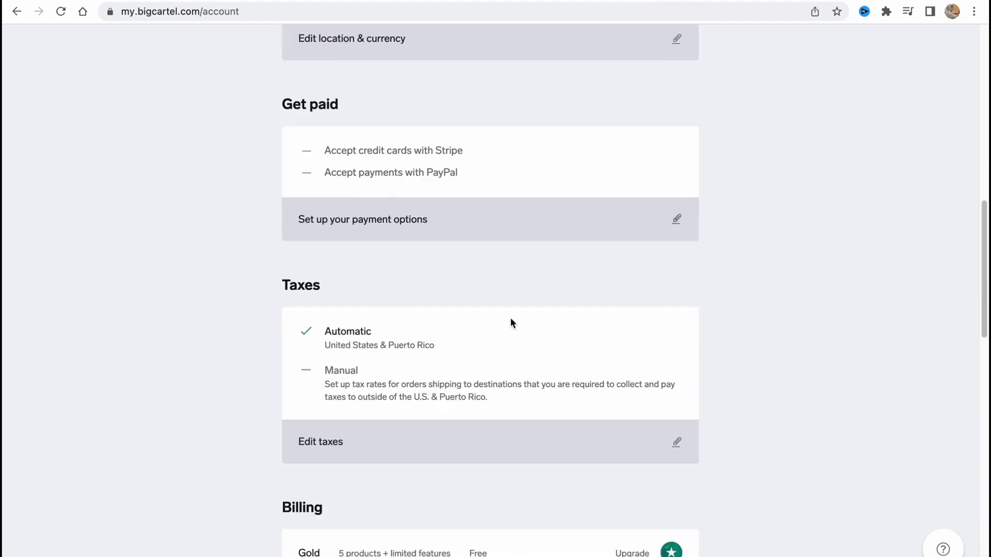
pyautogui.scroll(7, 511, 322)
pyautogui.scroll(-1, 382, 284)
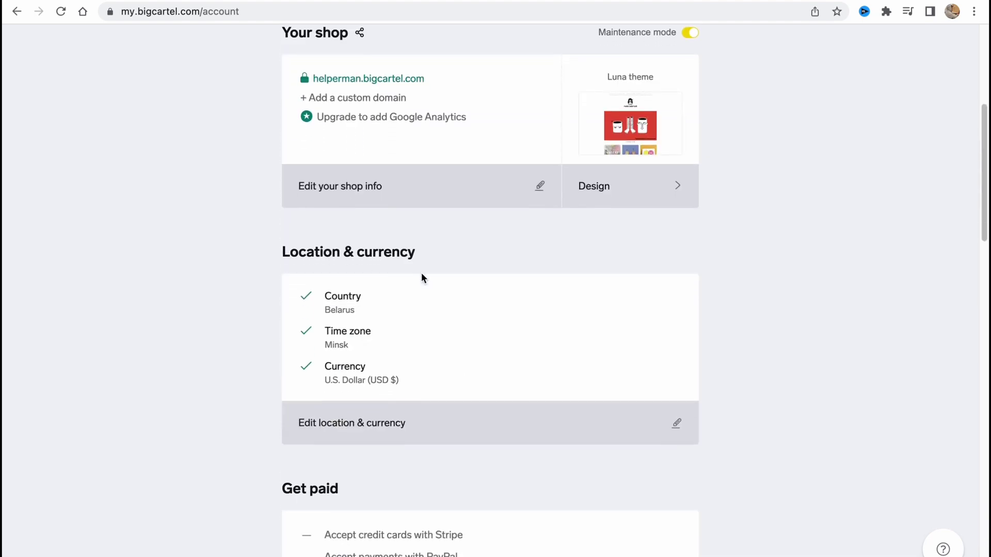
pyautogui.scroll(-1, 421, 277)
pyautogui.scroll(-1, 403, 284)
pyautogui.scroll(-1, 387, 284)
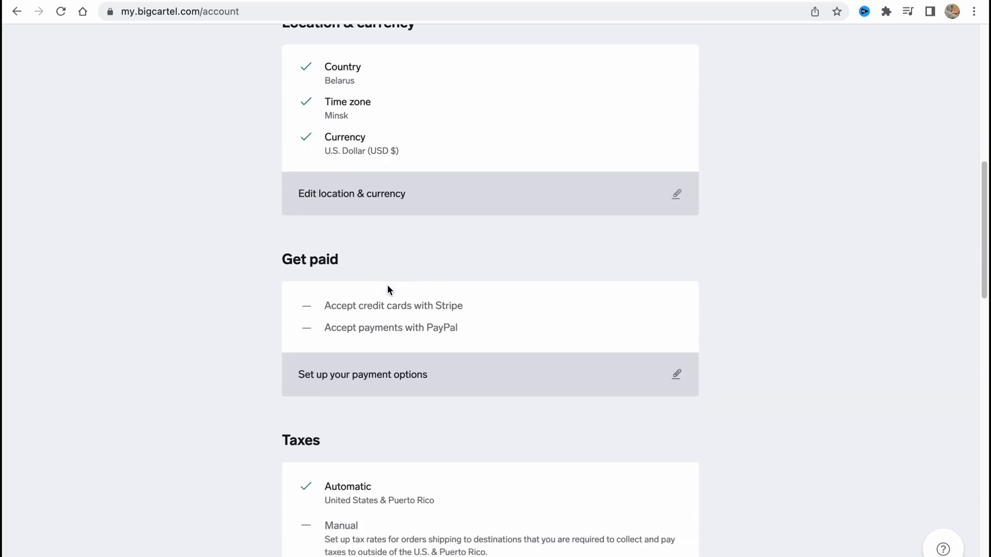
pyautogui.scroll(-1, 400, 405)
pyautogui.scroll(-4, 400, 407)
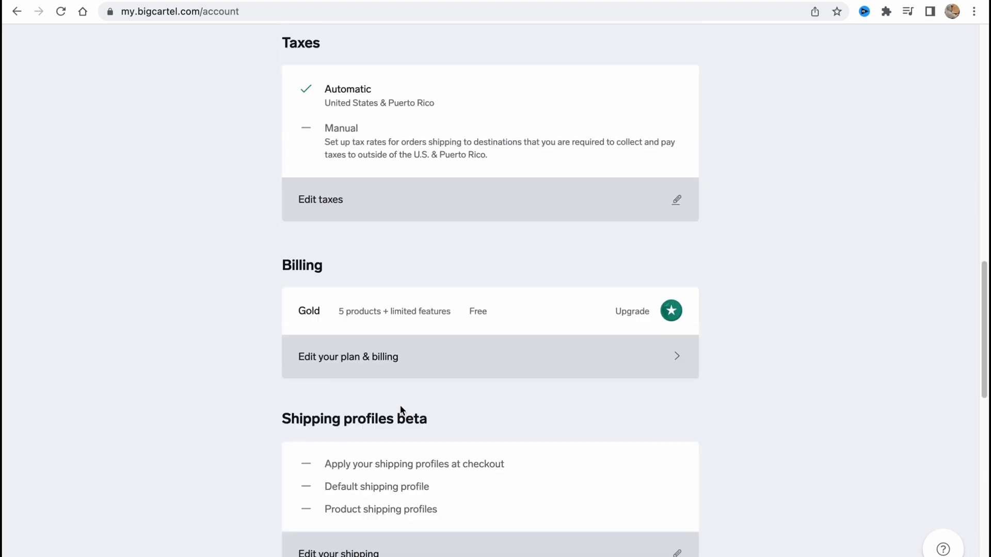
pyautogui.scroll(-4, 398, 407)
pyautogui.scroll(-4, 398, 407)
pyautogui.scroll(-1, 395, 406)
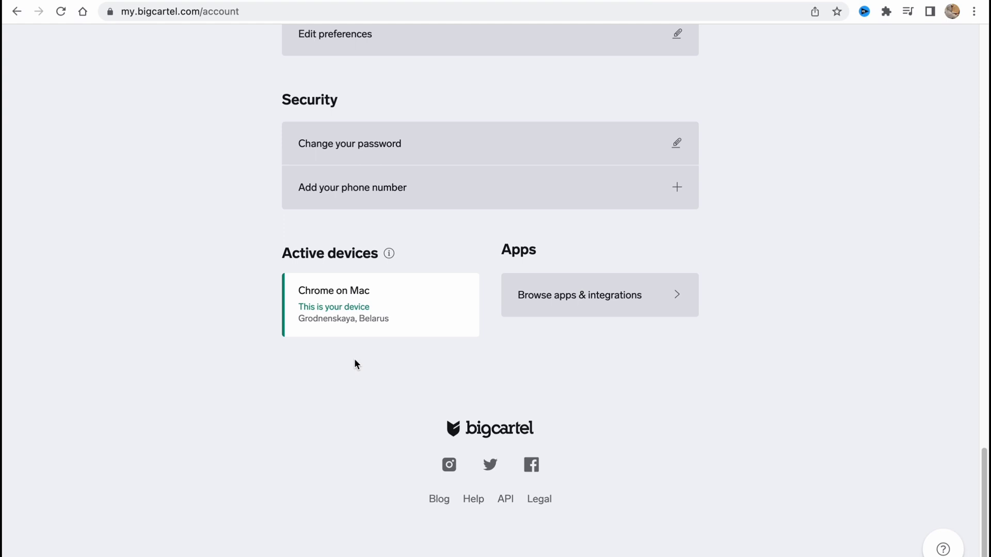
pyautogui.scroll(1, 516, 310)
pyautogui.scroll(8, 512, 304)
pyautogui.scroll(8, 512, 304)
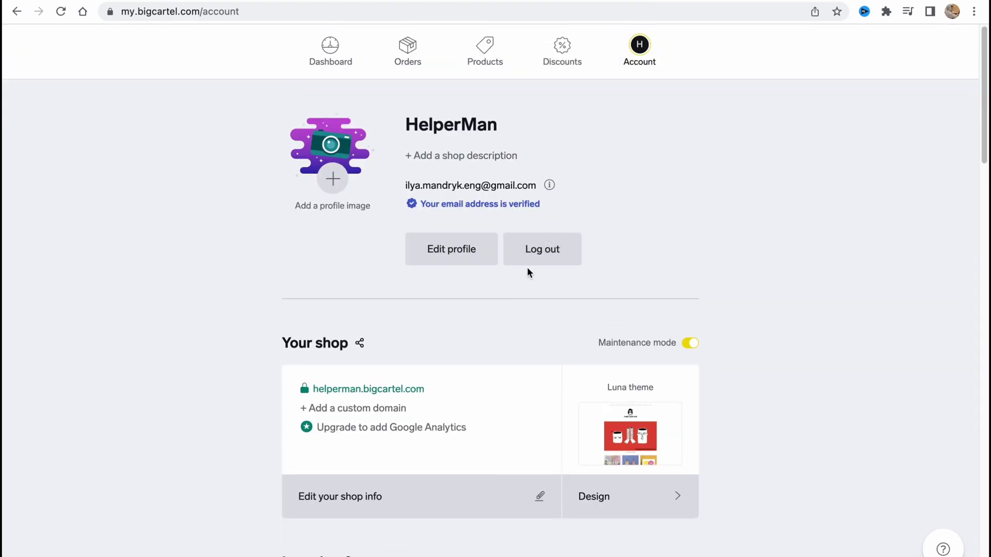
pyautogui.click(412, 390)
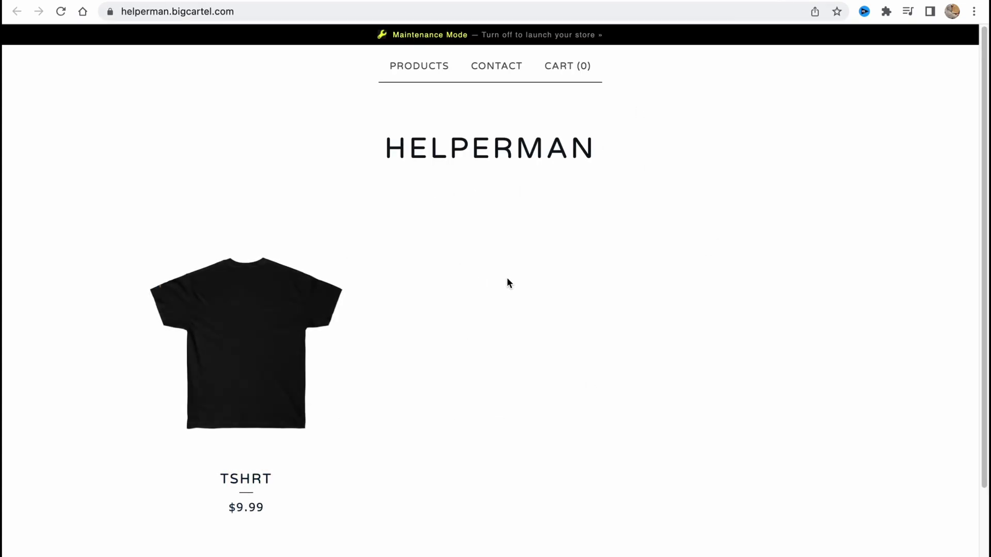
pyautogui.scroll(-1, 508, 281)
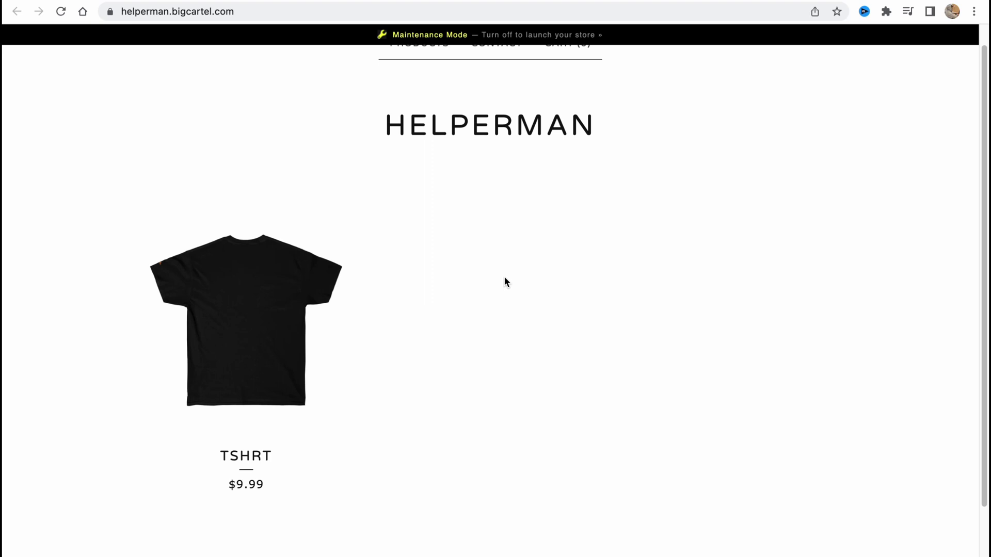
pyautogui.scroll(-3, 505, 282)
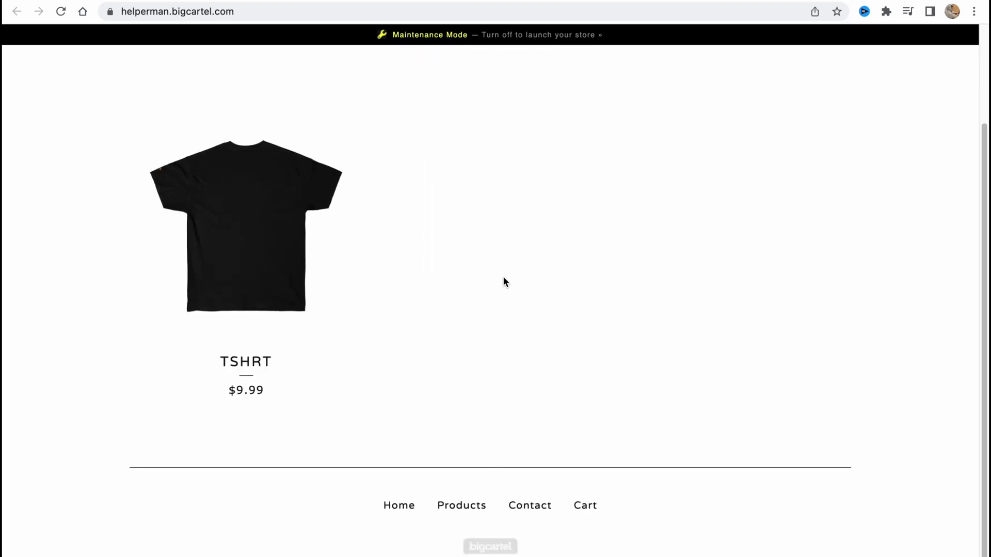
pyautogui.hotkey('ctrl', 'w')
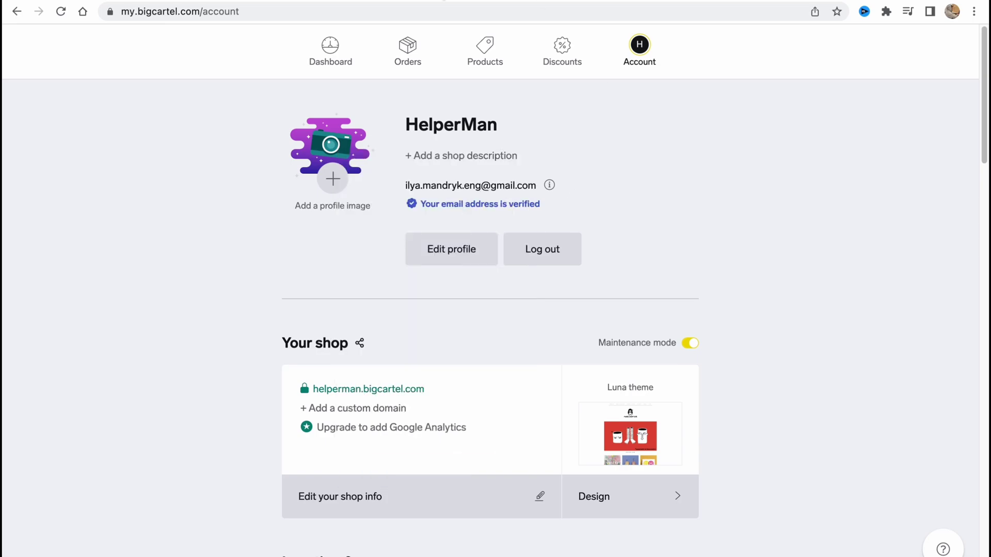
# Review the plans on the bigcartel.com/pricing tab, then return to the Big Cartel homepage via the logo.
pyautogui.hotkey('ctrl', 'w')
pyautogui.scroll(-1, 489, 198)
pyautogui.scroll(-2, 491, 184)
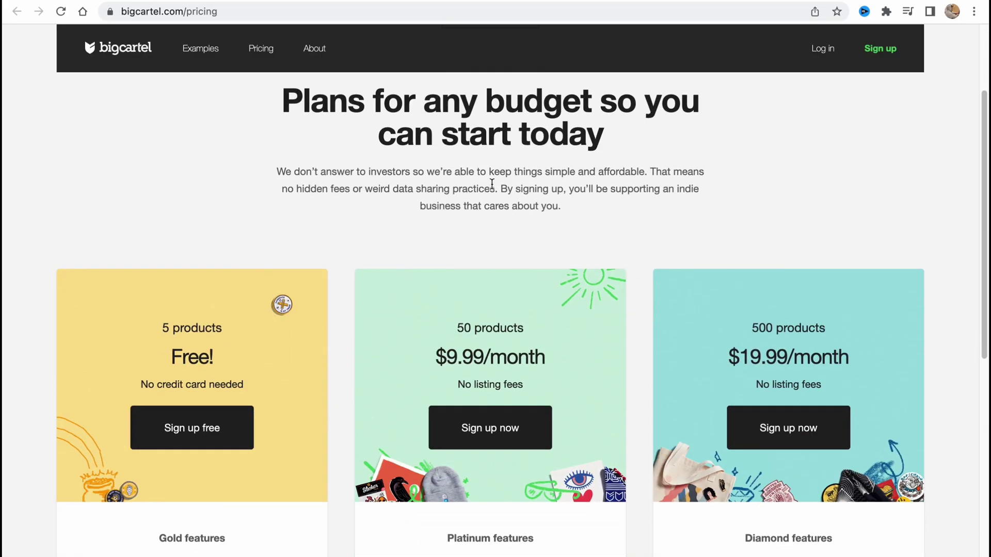
pyautogui.scroll(-1, 323, 272)
pyautogui.scroll(-2, 310, 272)
pyautogui.scroll(-4, 310, 272)
pyautogui.scroll(4, 294, 254)
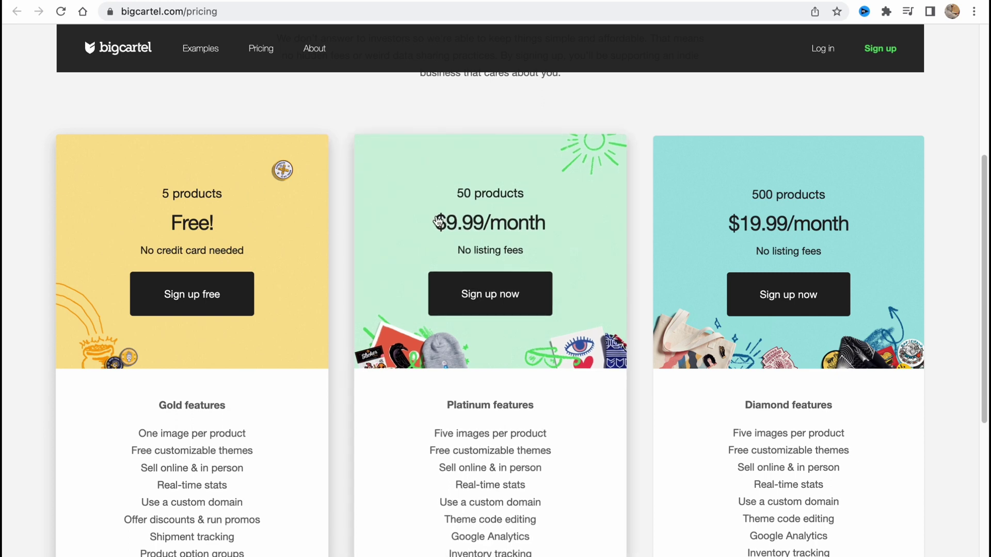
pyautogui.scroll(1, 438, 222)
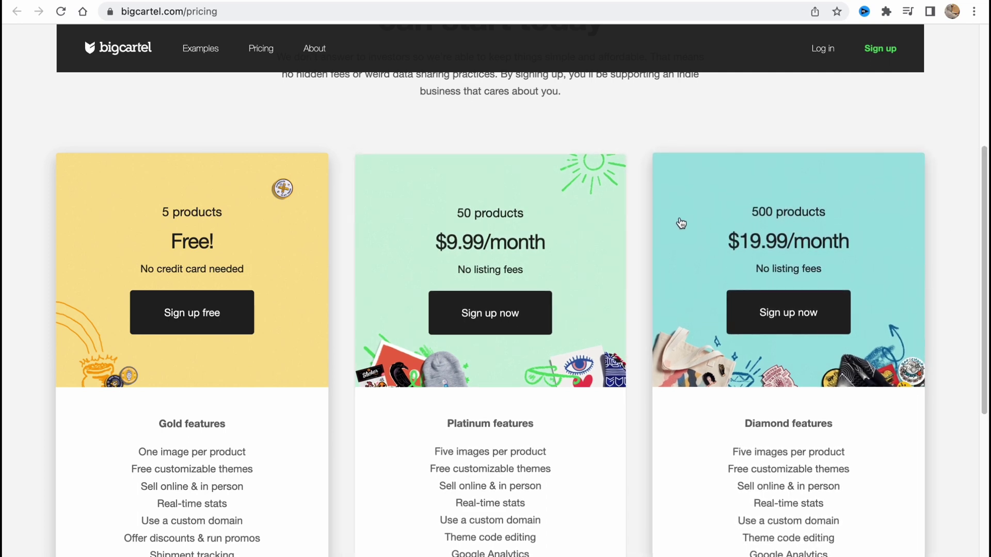
pyautogui.scroll(-2, 675, 223)
pyautogui.scroll(-1, 689, 217)
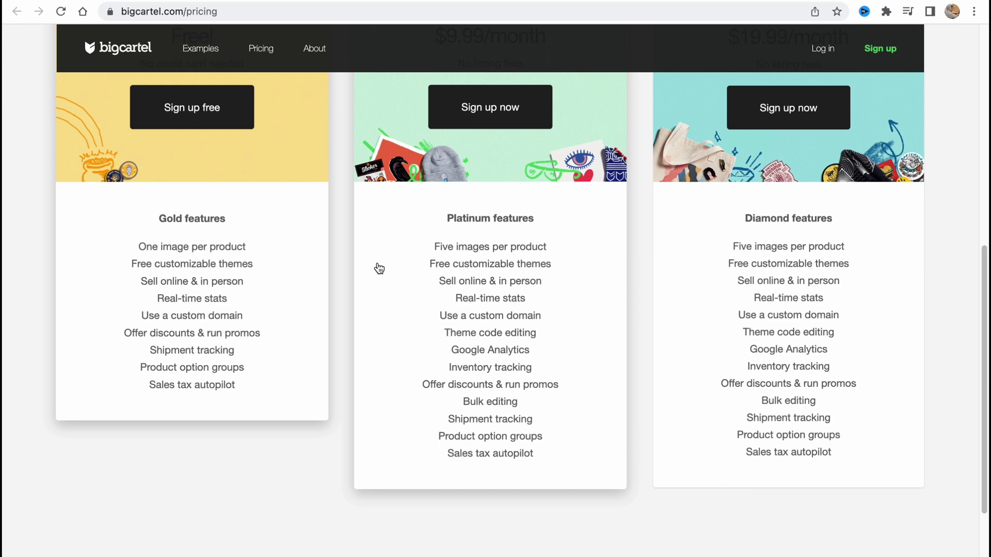
pyautogui.scroll(3, 379, 269)
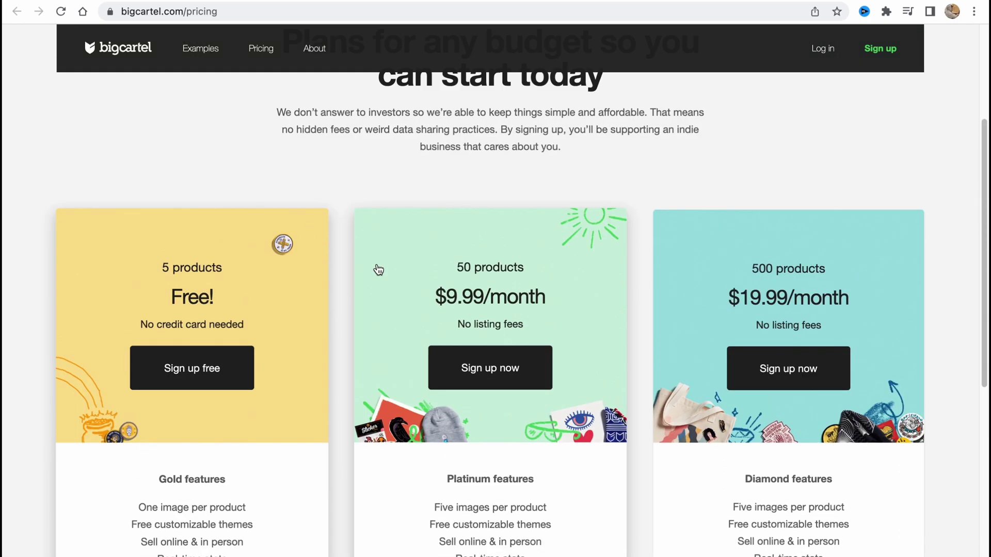
pyautogui.scroll(2, 379, 268)
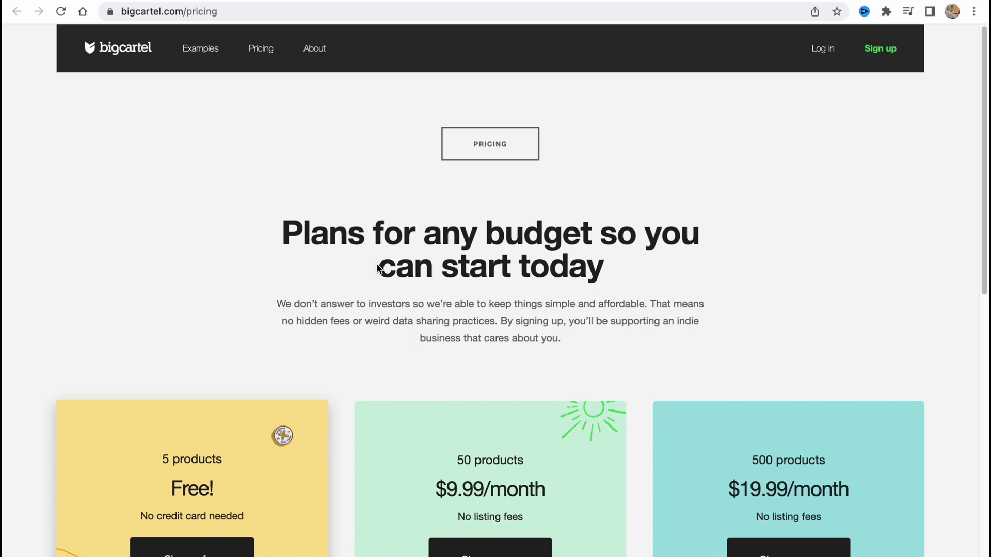
pyautogui.click(135, 52)
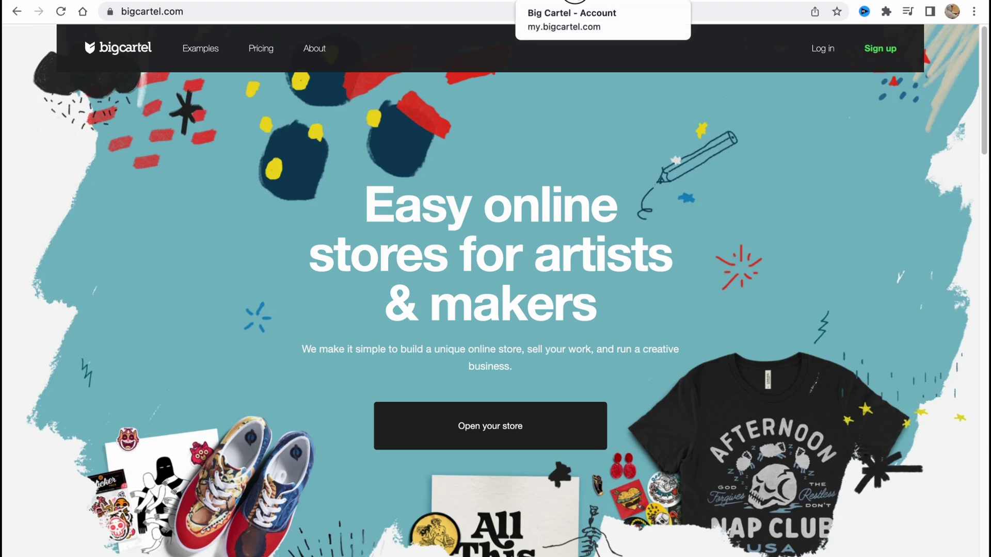
# Go through the account and Discounts pages to the Products list showing Tshrt at $9.99.
pyautogui.click(574, 0)
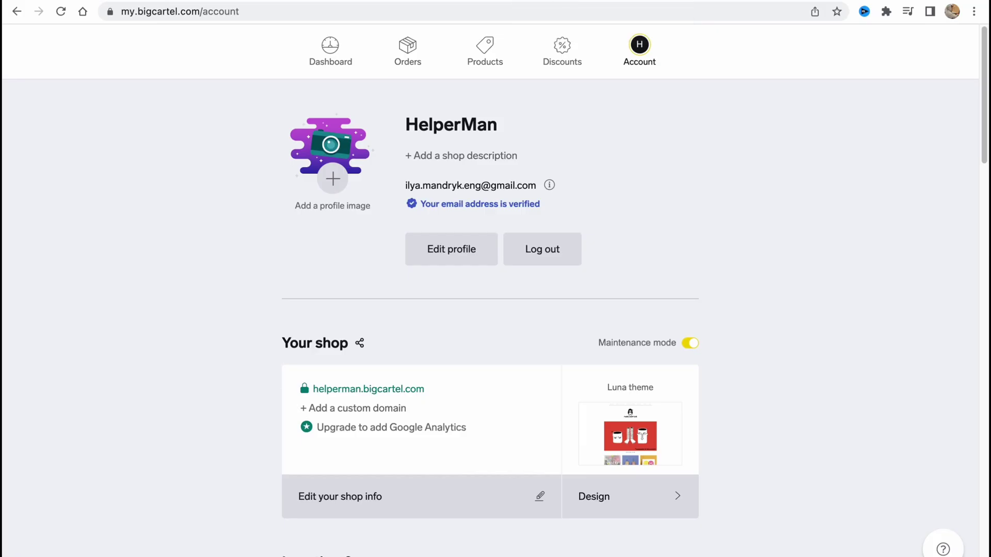
pyautogui.click(570, 54)
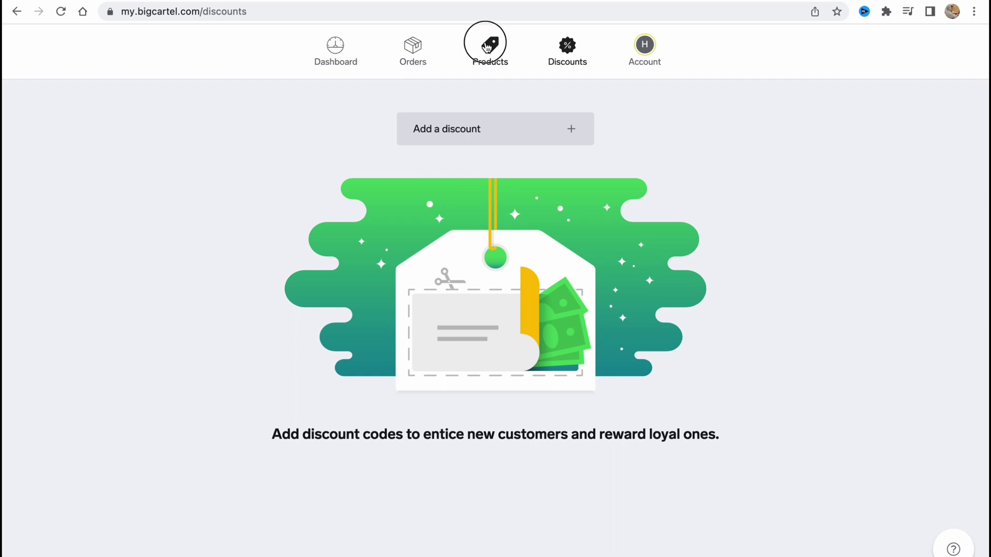
pyautogui.click(487, 46)
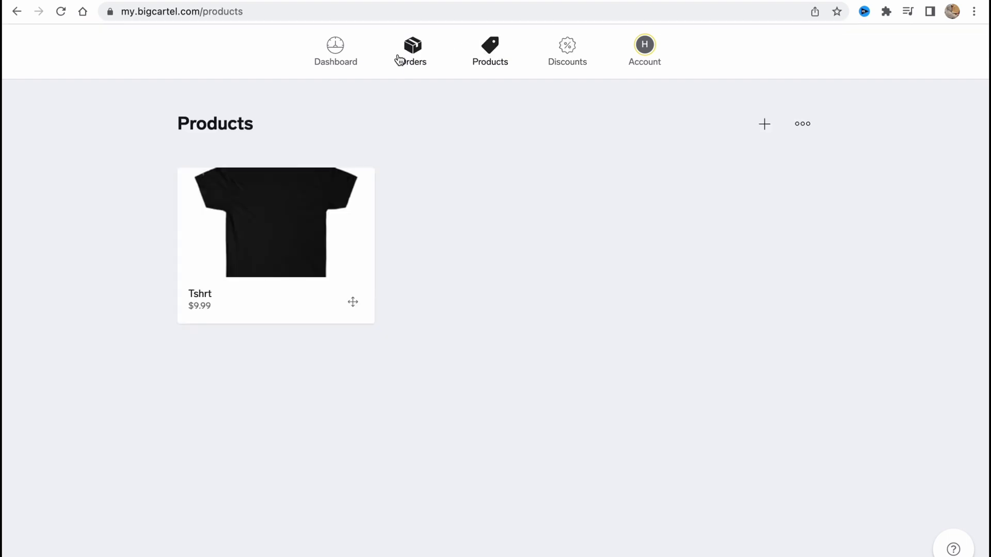